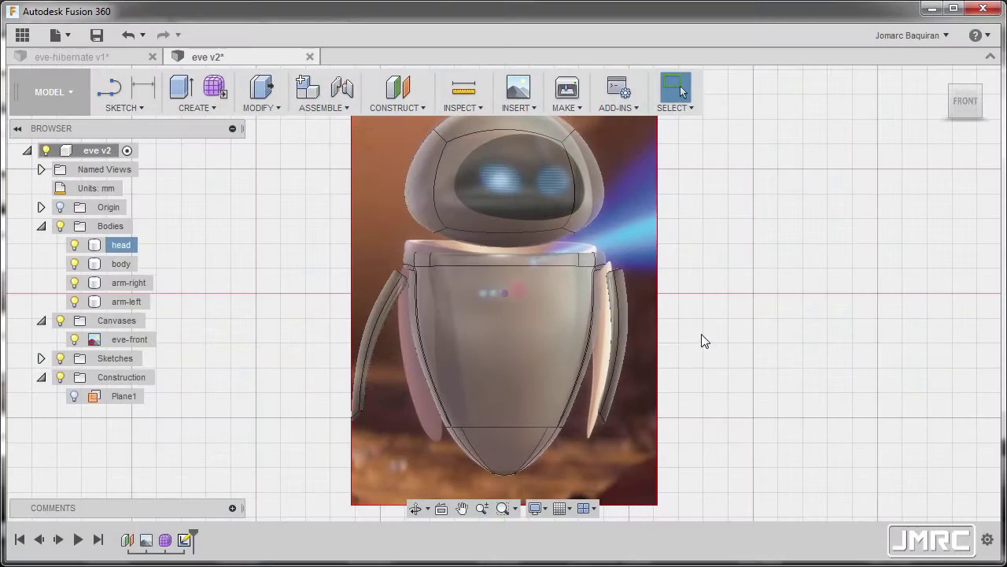
# Make the head body unselectable and start a three-point arc sketch on the front origin plane.
pyautogui.rightClick(131, 248)
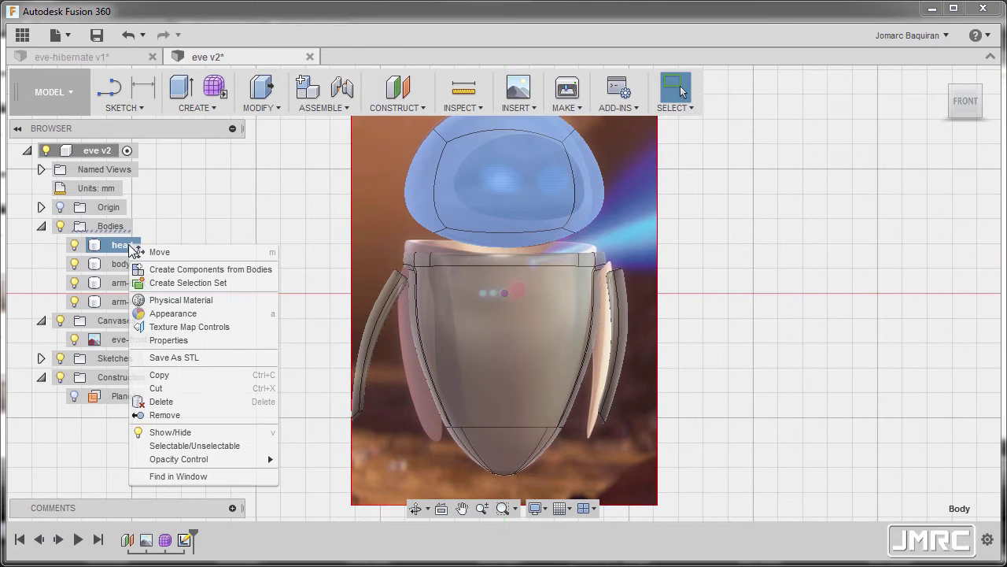
pyautogui.click(212, 445)
pyautogui.scroll(8, 502, 178)
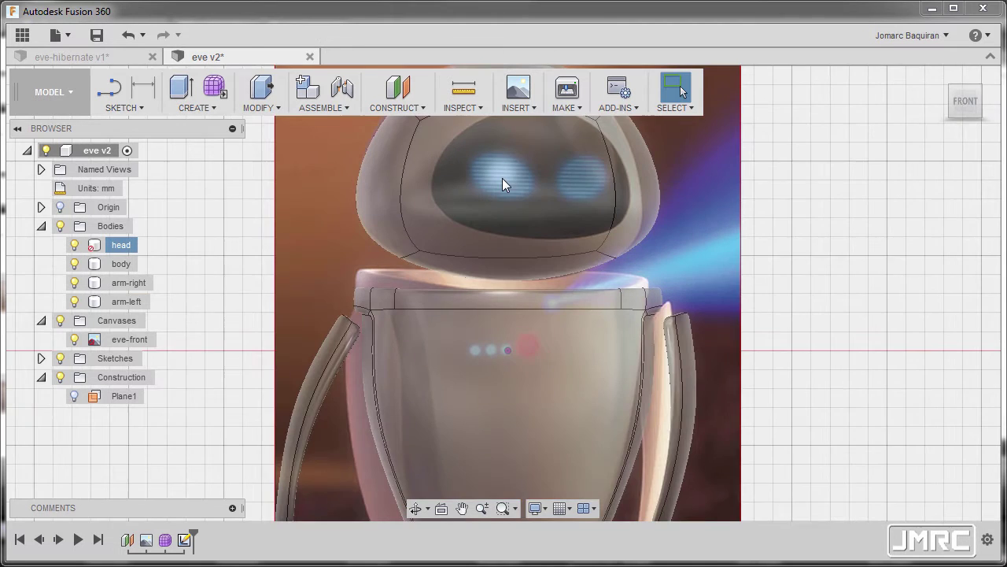
pyautogui.moveTo(502, 182); pyautogui.dragTo(522, 295, button='middle')
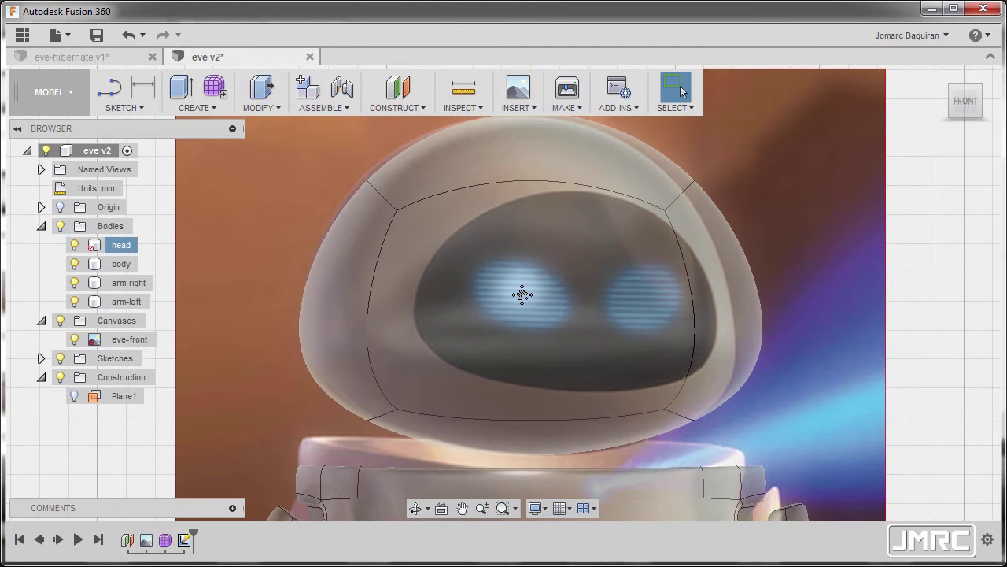
pyautogui.click(132, 110)
pyautogui.moveTo(198, 198)
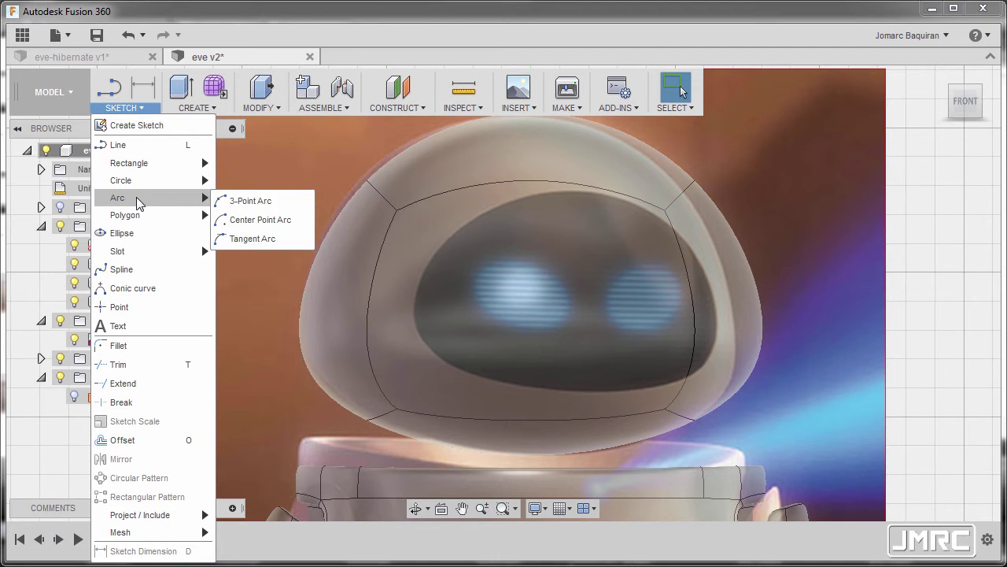
pyautogui.click(280, 205)
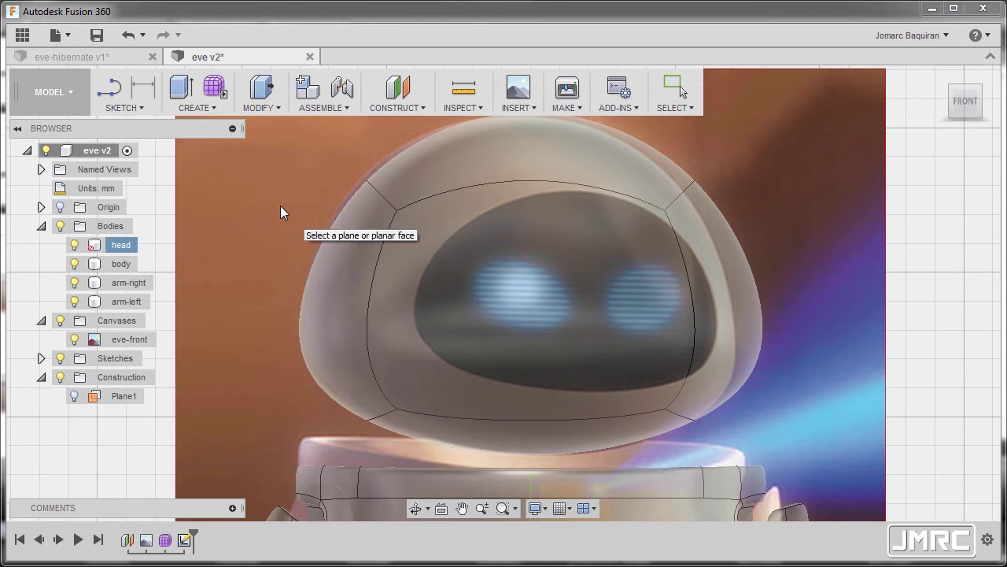
pyautogui.scroll(-5, 617, 254)
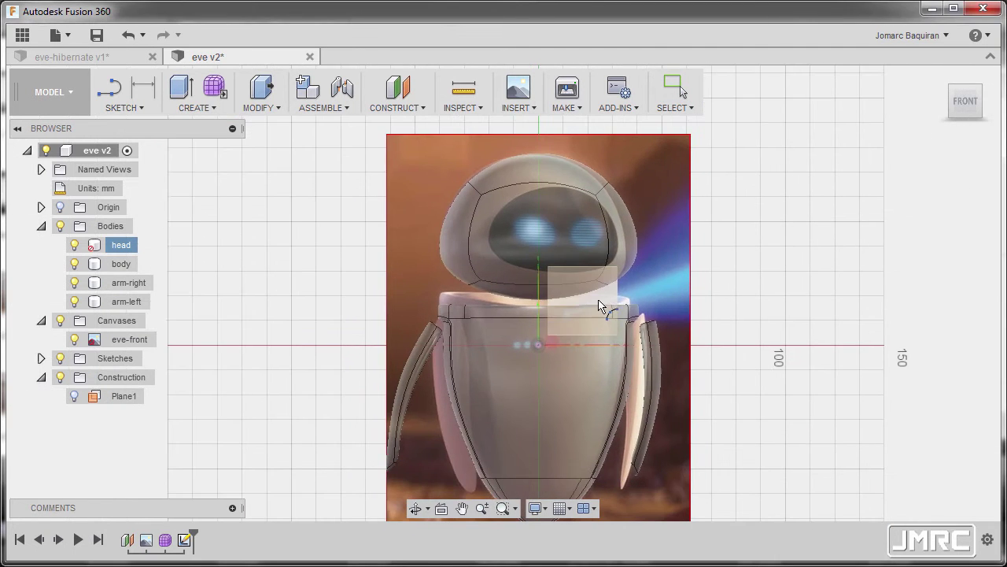
pyautogui.click(597, 307)
# Draw a three-point arc across the lower part of the face, bulging downward along the visor's bottom edge.
pyautogui.scroll(8, 449, 259)
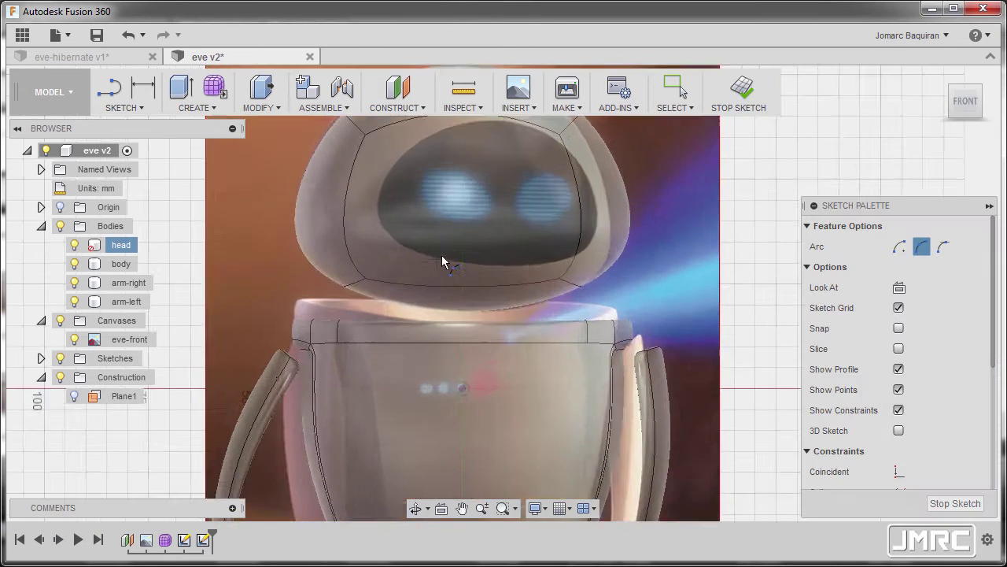
pyautogui.scroll(-1, 483, 311)
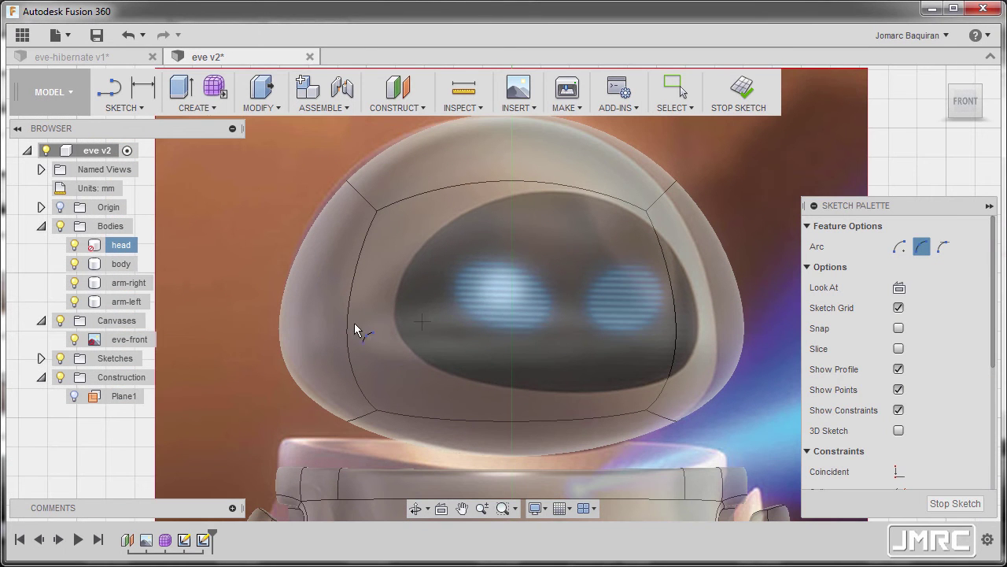
pyautogui.click(334, 337)
pyautogui.click(692, 331)
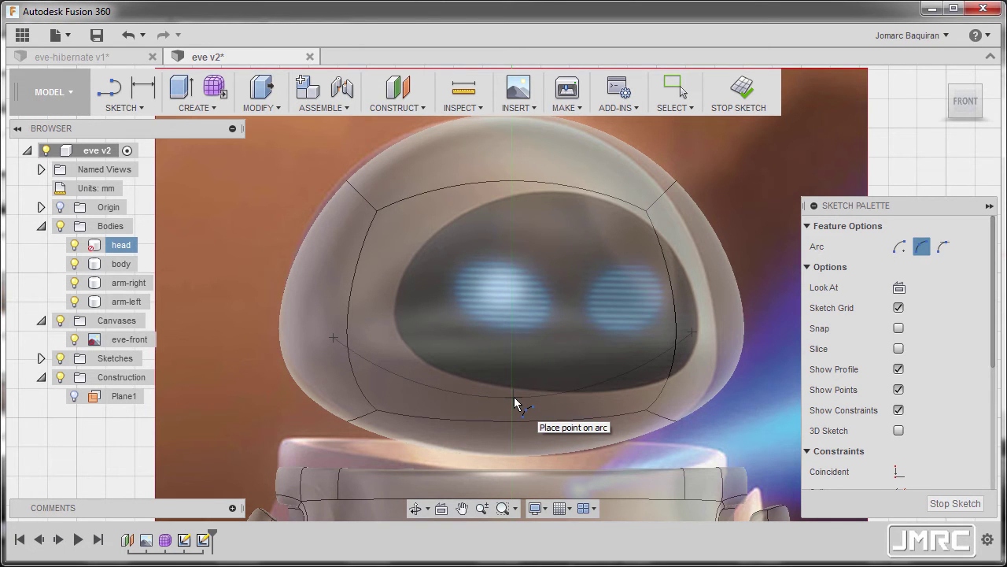
pyautogui.click(515, 397)
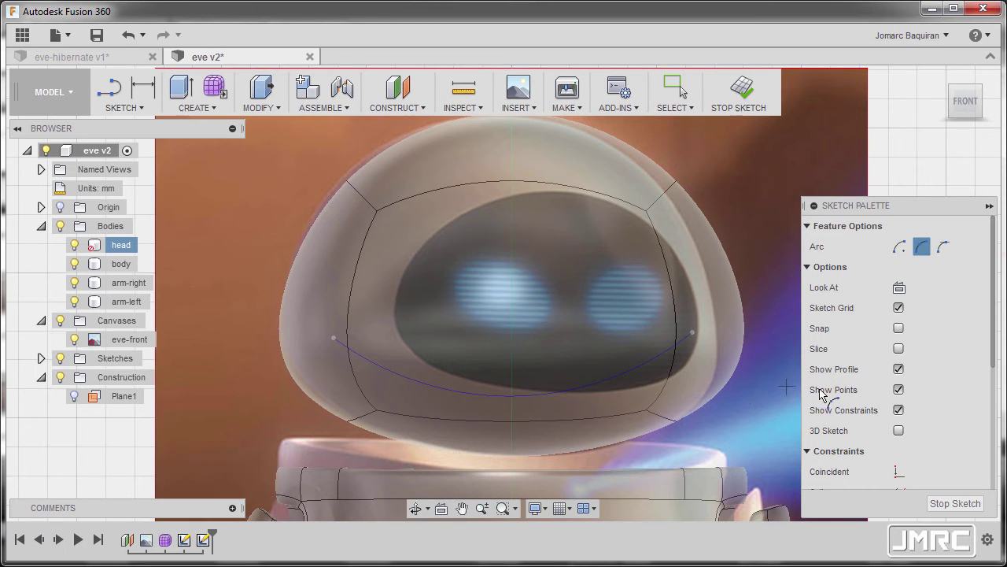
# Align the lower arc's two endpoints with a Horizontal/Vertical constraint.
pyautogui.scroll(-5, 915, 407)
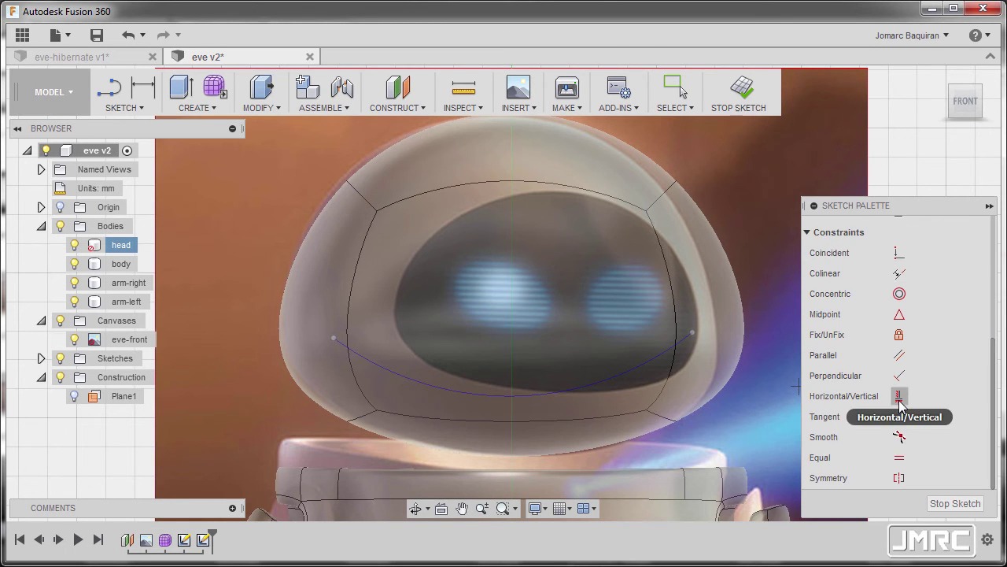
pyautogui.click(900, 398)
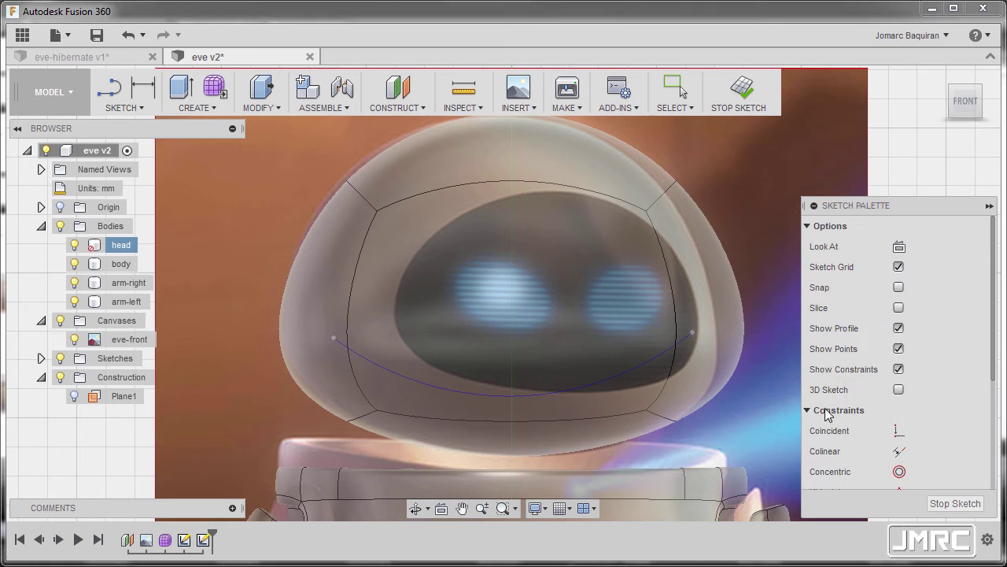
pyautogui.click(334, 339)
pyautogui.click(692, 333)
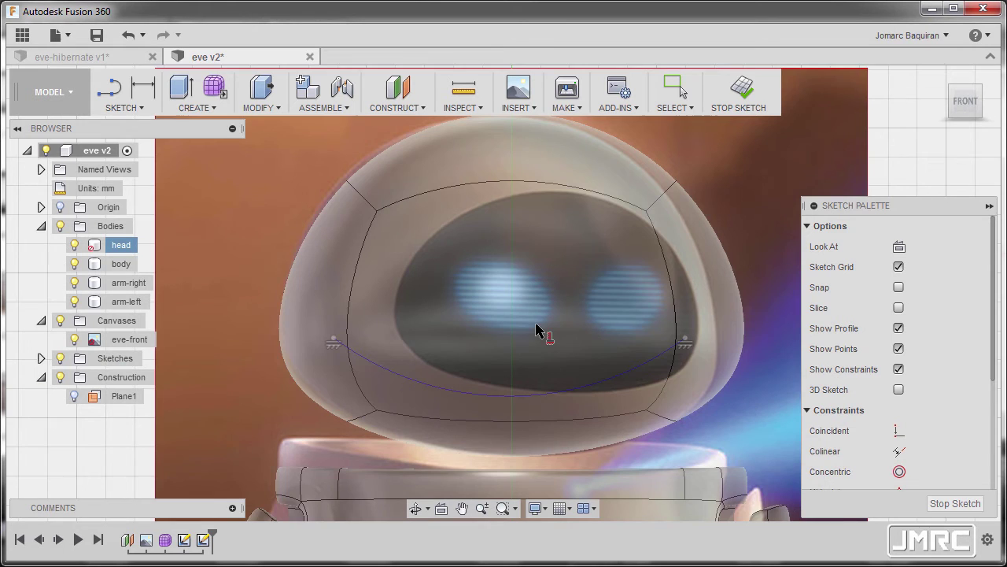
# Align the lower arc's center point vertically with the sketch origin.
pyautogui.scroll(-3, 536, 329)
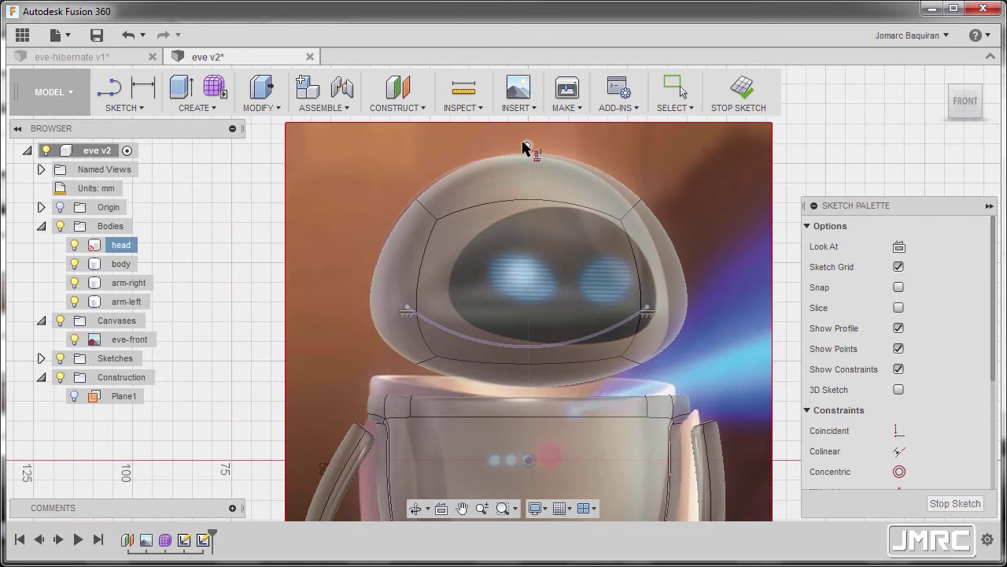
pyautogui.click(527, 145)
pyautogui.moveTo(521, 299); pyautogui.dragTo(528, 250, button='middle')
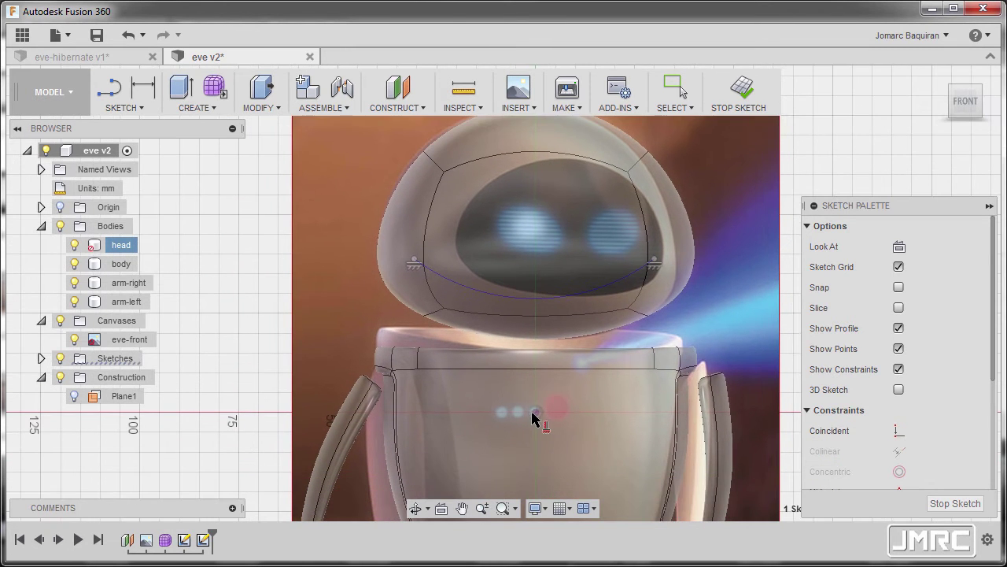
pyautogui.click(534, 412)
# Draw a three-point arc across the upper part of the face, bulging upward above the visor.
pyautogui.scroll(-2, 516, 289)
pyautogui.moveTo(516, 289); pyautogui.dragTo(504, 353, button='middle')
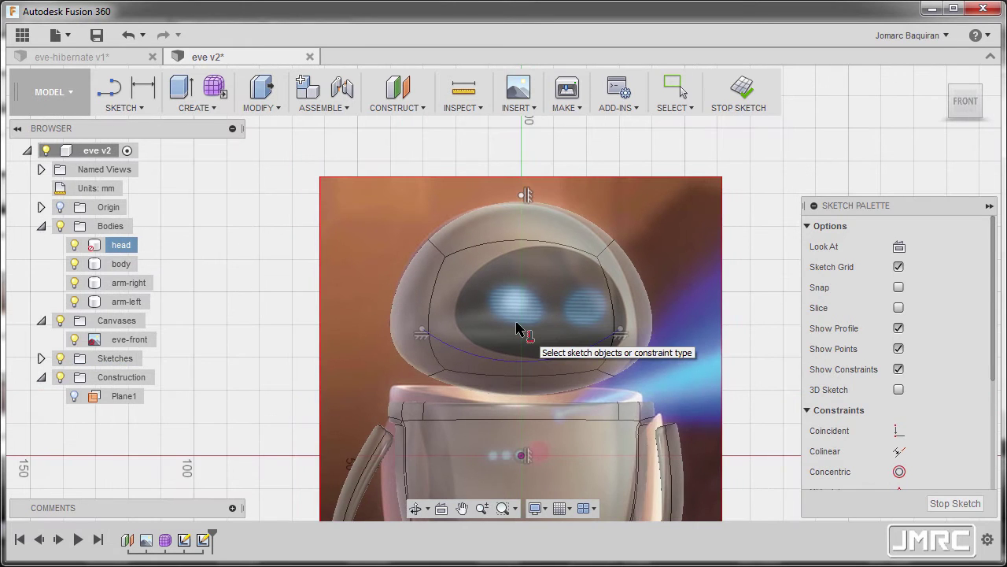
pyautogui.scroll(2, 517, 329)
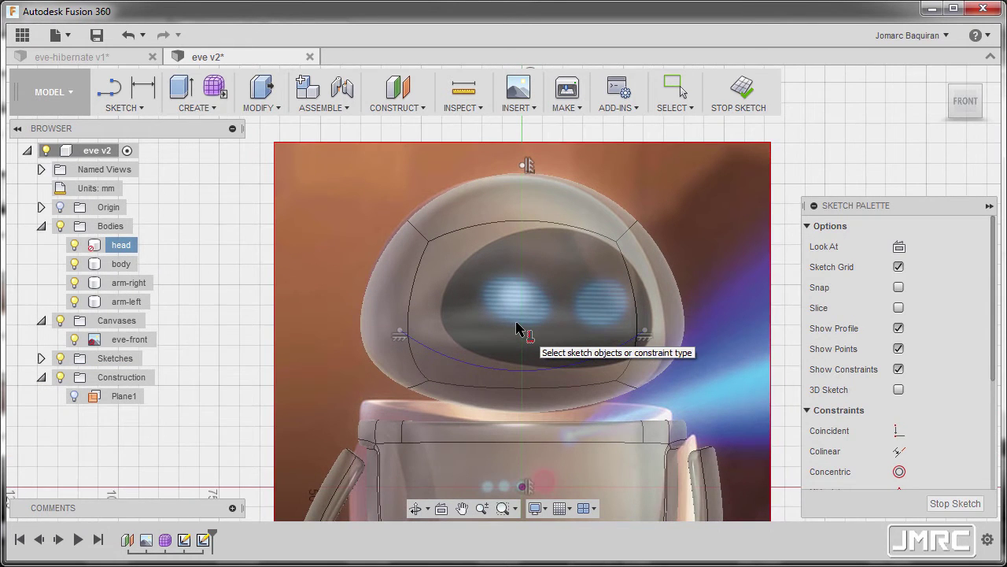
pyautogui.scroll(3, 512, 343)
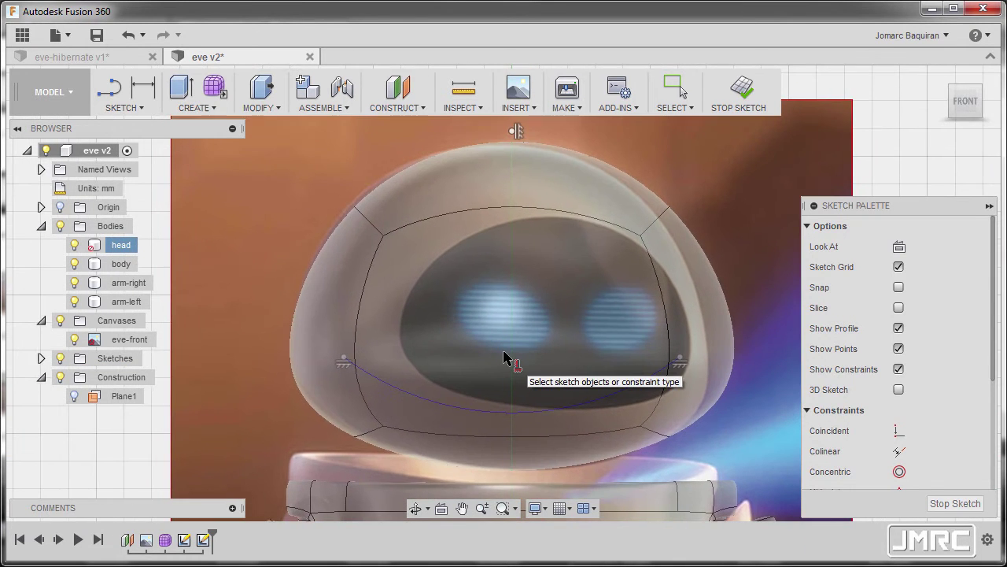
pyautogui.press('s')
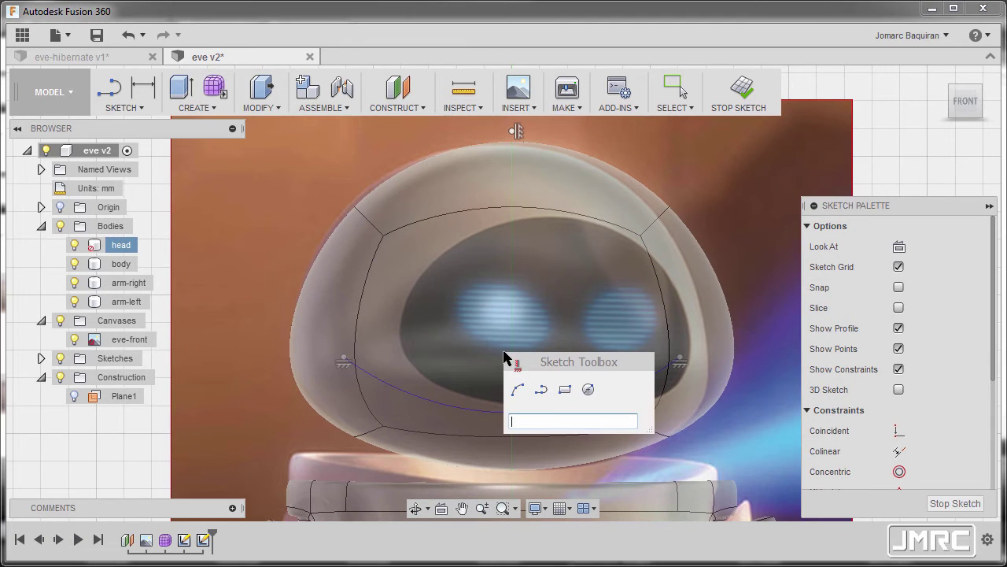
pyautogui.click(519, 391)
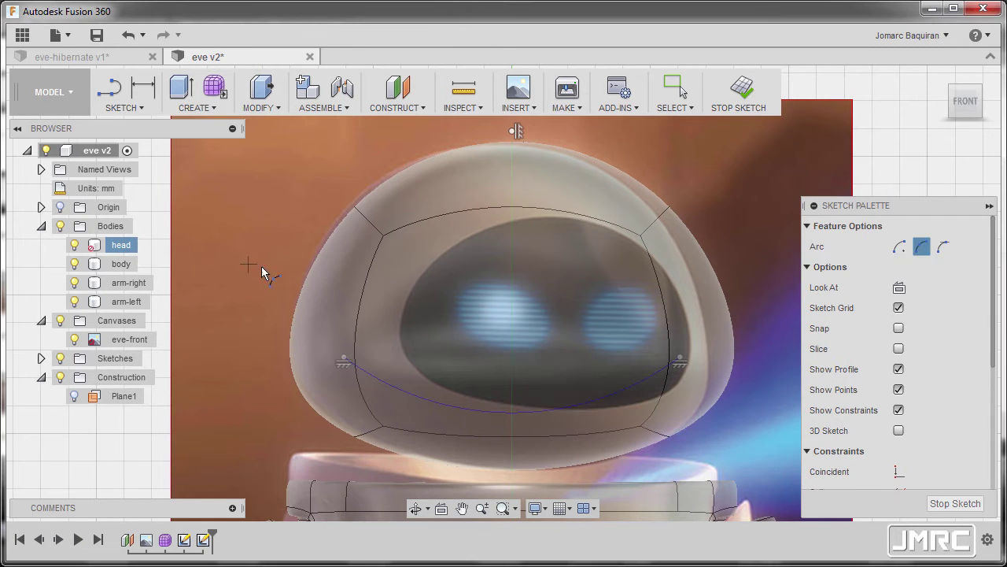
pyautogui.click(359, 309)
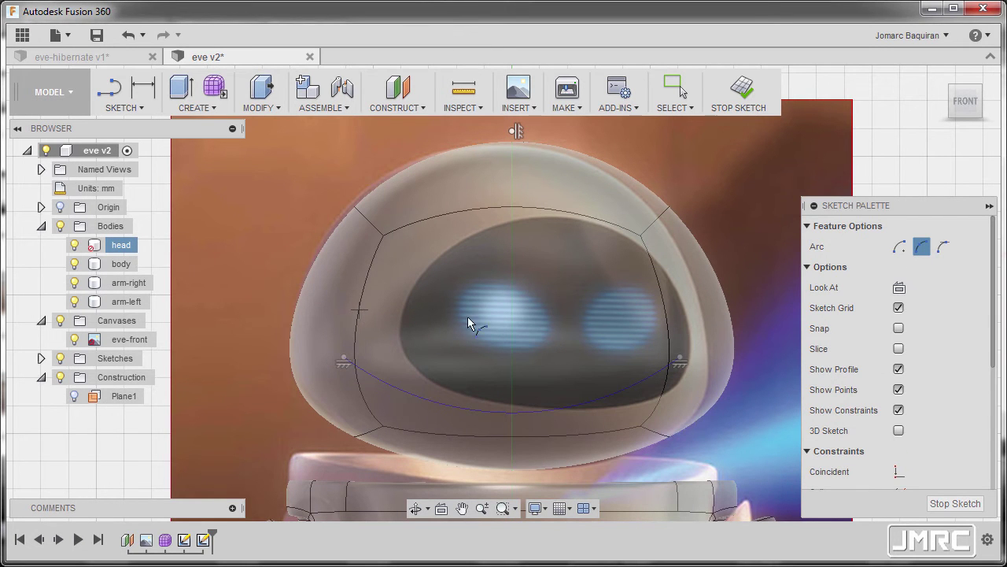
pyautogui.click(667, 308)
pyautogui.click(515, 204)
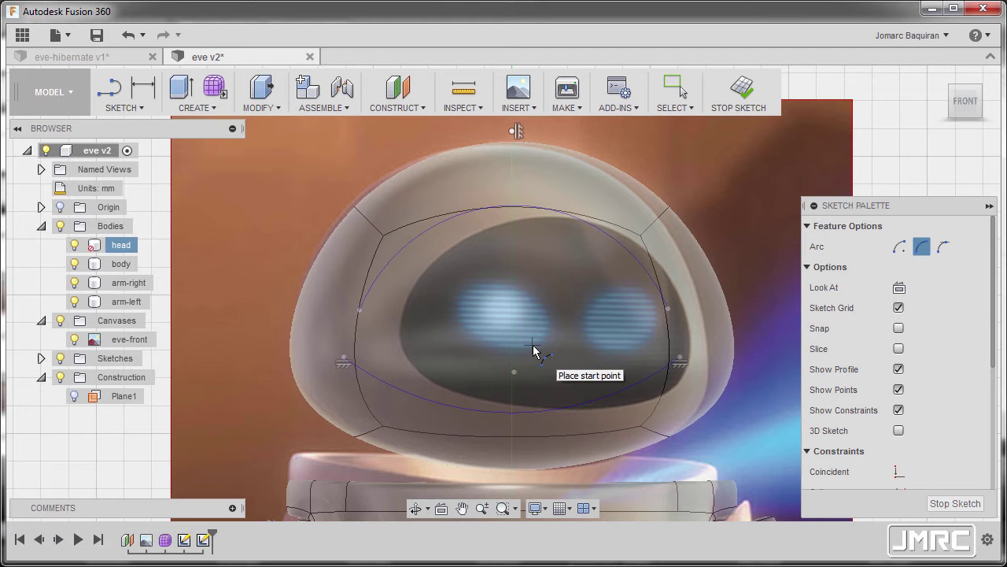
pyautogui.press('Escape')
# Align the upper arc's two endpoints with a Horizontal/Vertical constraint.
pyautogui.scroll(-4, 924, 426)
pyautogui.click(898, 432)
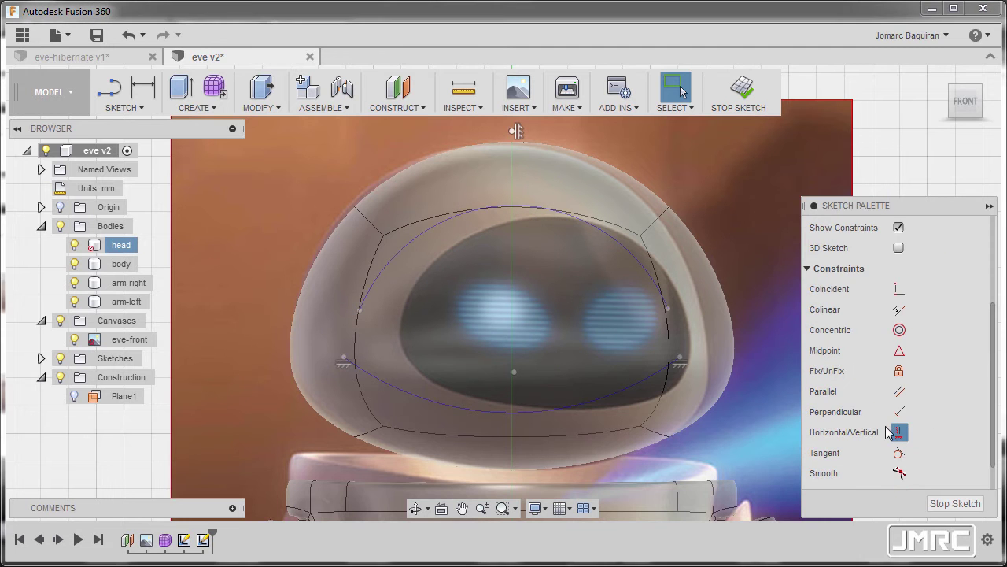
pyautogui.click(360, 311)
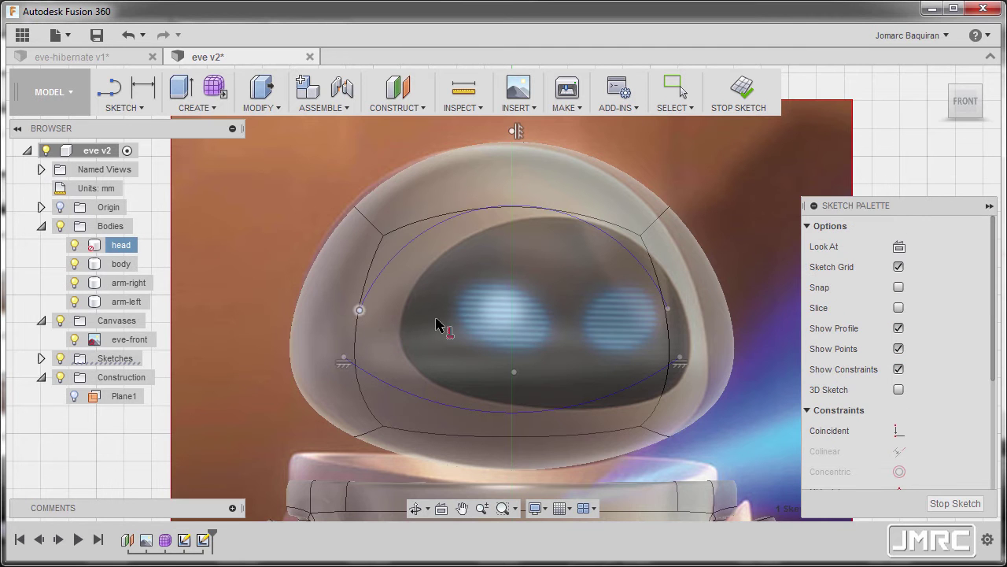
pyautogui.click(667, 310)
# Align the upper arc's center point vertically with the sketch origin.
pyautogui.scroll(-3, 514, 288)
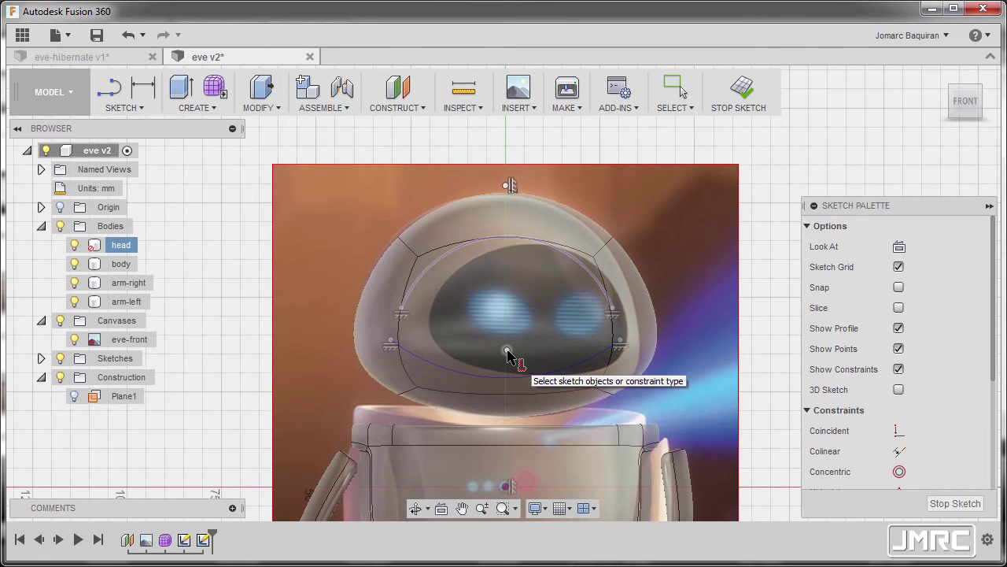
pyautogui.moveTo(508, 354); pyautogui.dragTo(492, 286, button='middle')
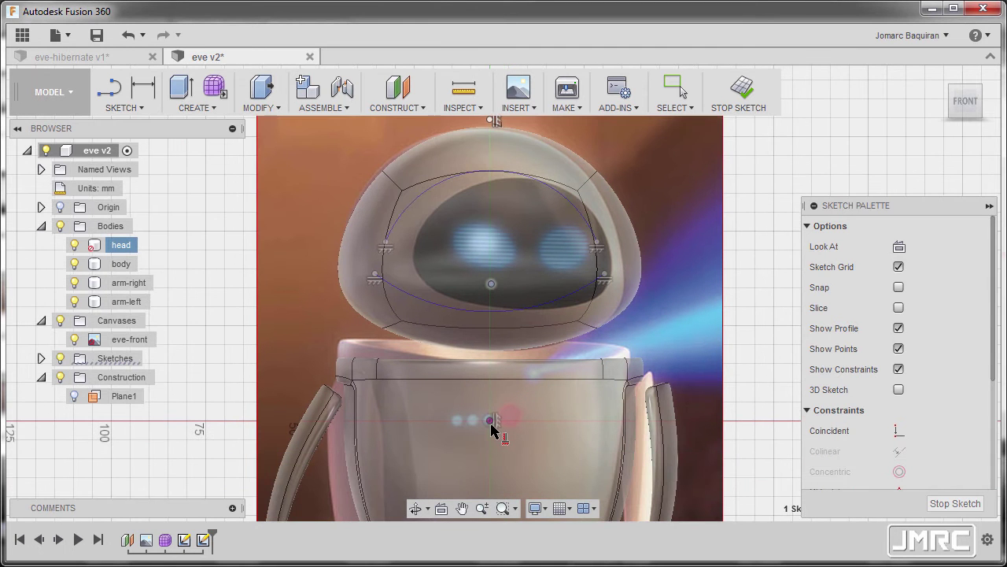
pyautogui.scroll(5, 472, 285)
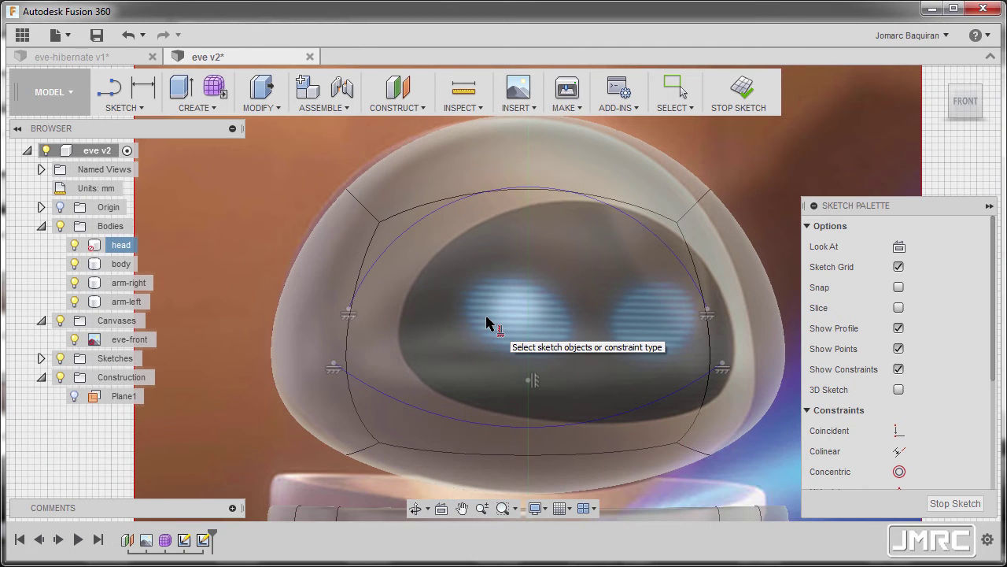
pyautogui.press('Escape')
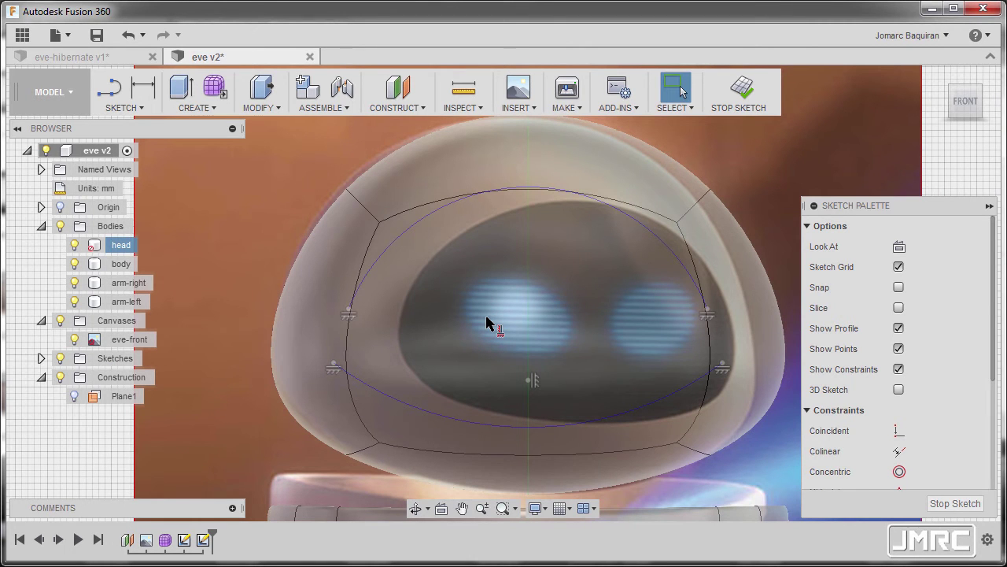
# Join the left endpoints of the upper and lower arcs with a small outward-bulging three-point arc.
pyautogui.press('s')
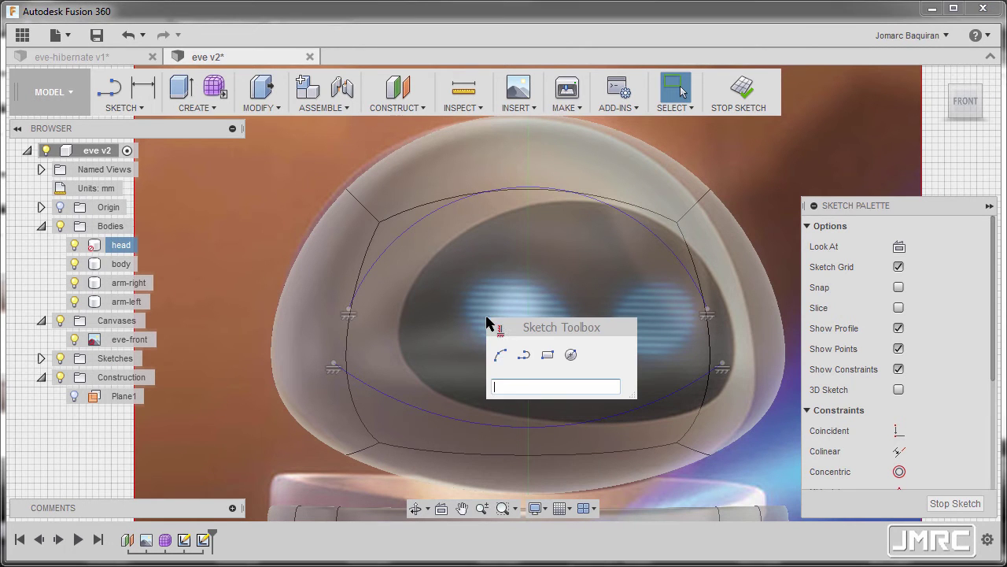
pyautogui.click(498, 357)
pyautogui.click(348, 313)
pyautogui.scroll(5, 342, 331)
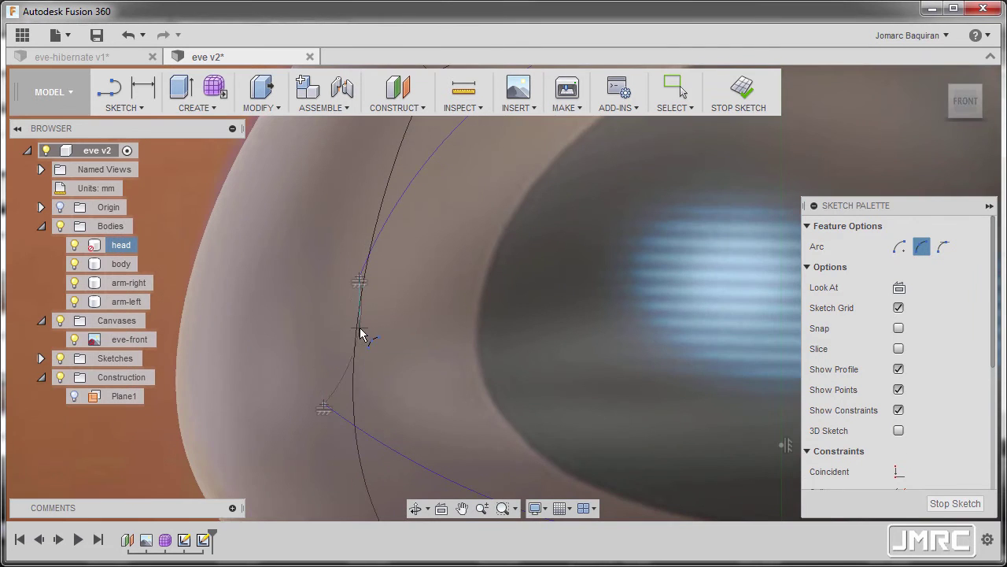
# Join the right endpoints of the upper and lower arcs with a small outward-bulging three-point arc.
pyautogui.scroll(-5, 335, 317)
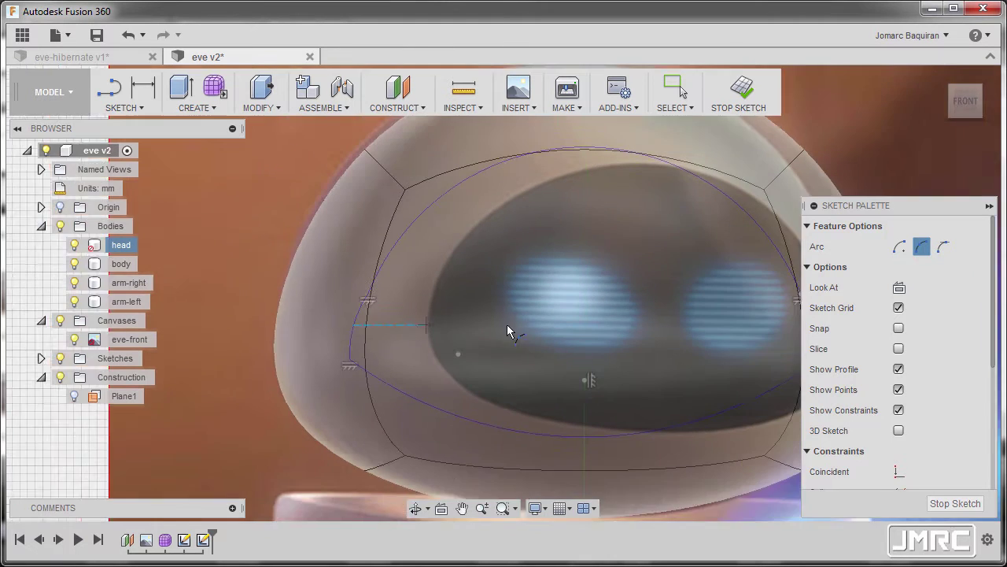
pyautogui.scroll(5, 607, 307)
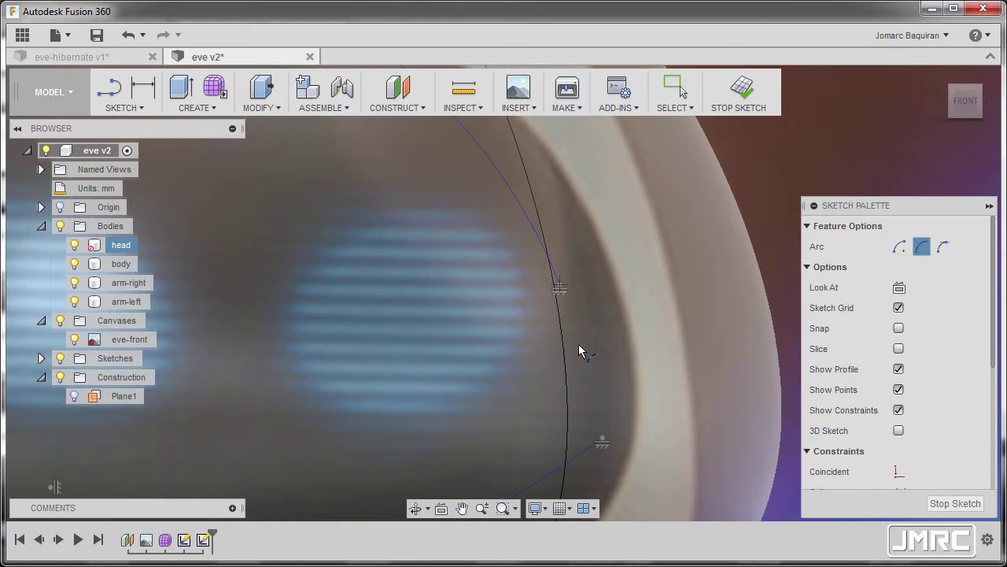
pyautogui.click(560, 286)
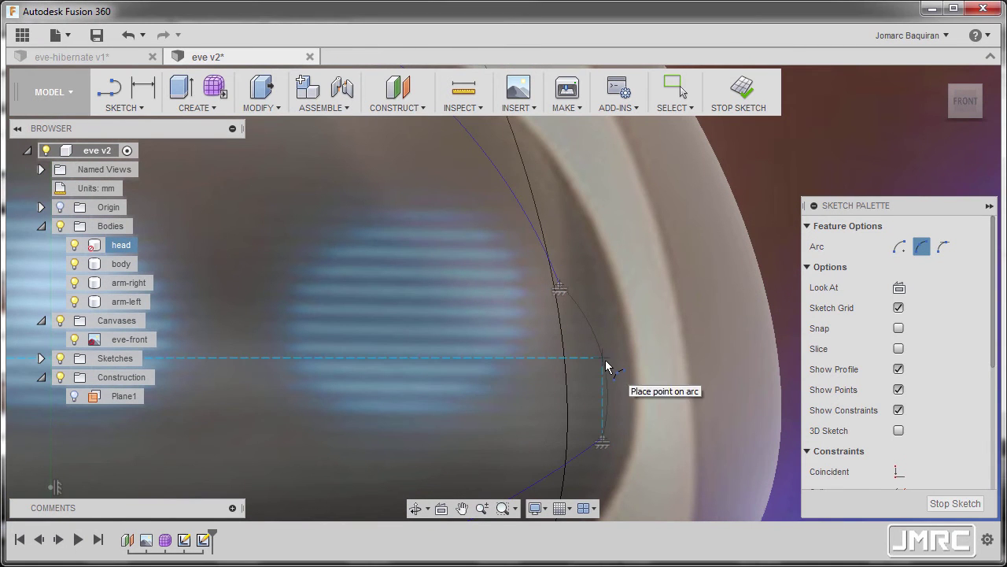
pyautogui.click(599, 363)
pyautogui.scroll(-6, 541, 337)
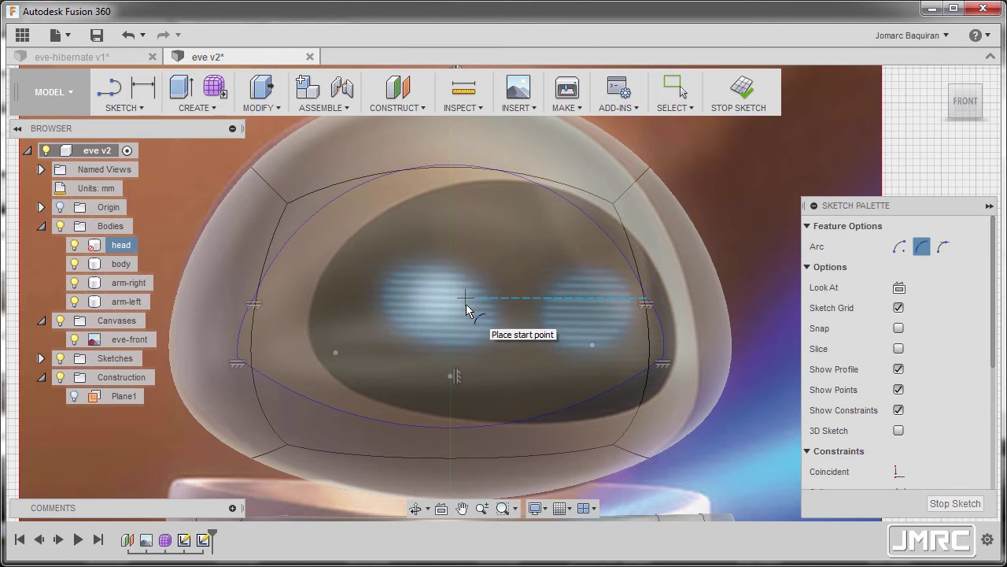
pyautogui.press('Escape')
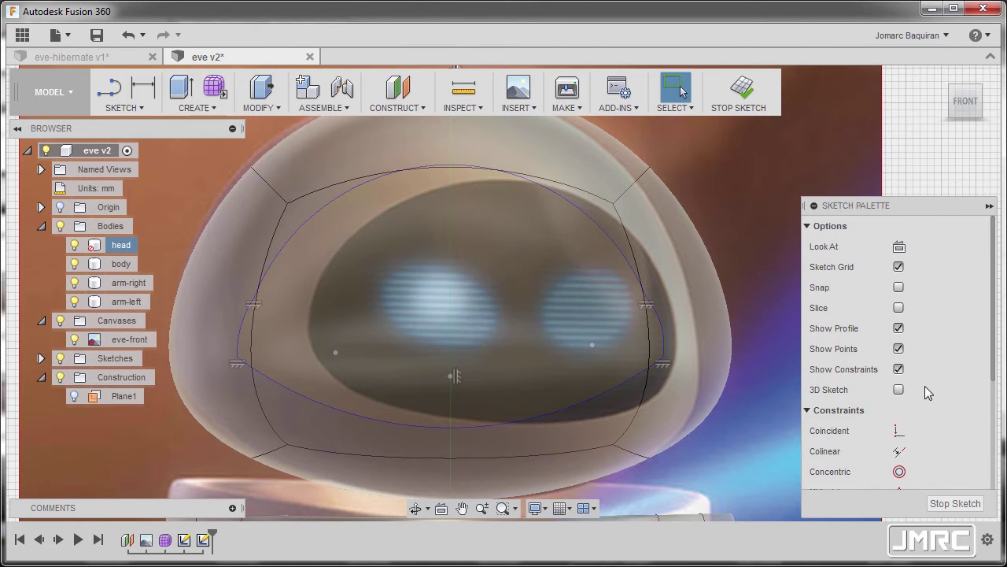
# Make the small right side arc tangent to both the upper and lower visor arcs.
pyautogui.scroll(-3, 925, 387)
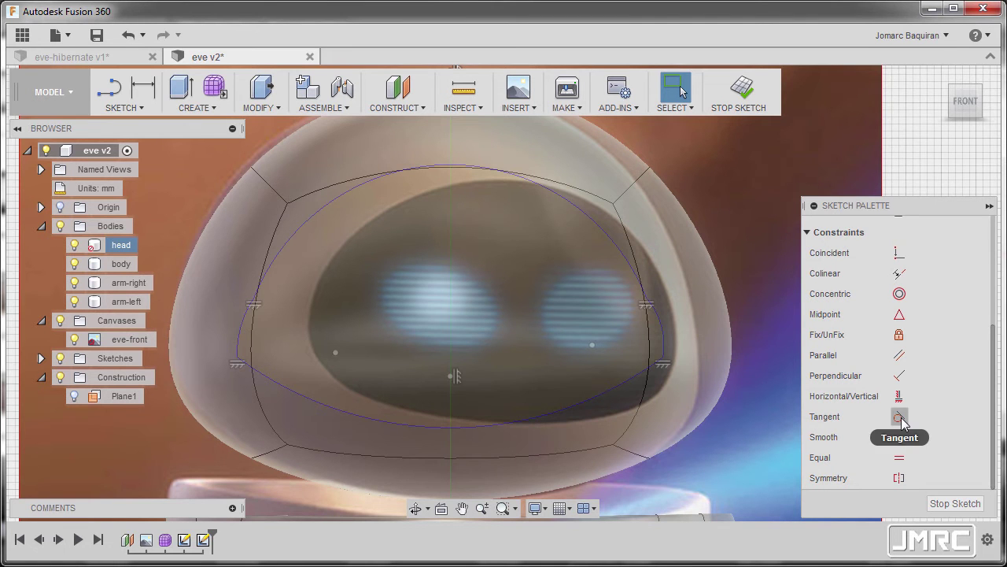
pyautogui.click(900, 416)
pyautogui.scroll(3, 689, 312)
pyautogui.scroll(2, 689, 312)
pyautogui.click(584, 280)
pyautogui.click(596, 275)
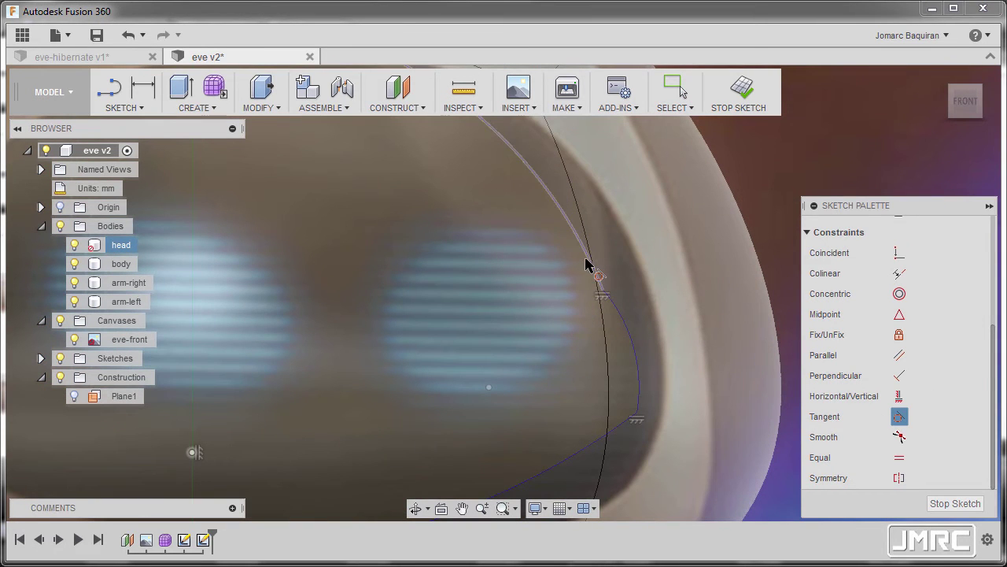
pyautogui.scroll(-2, 602, 315)
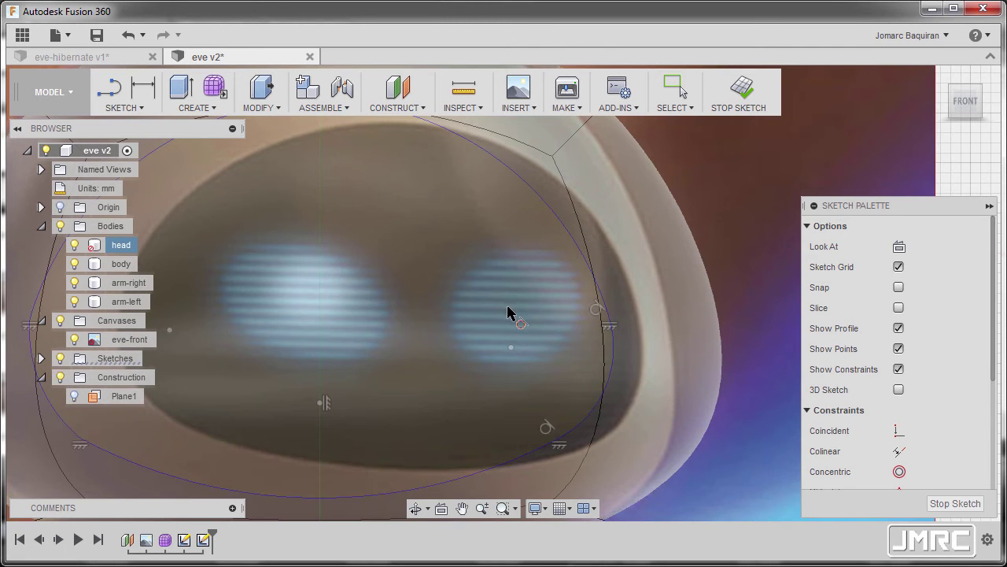
pyautogui.scroll(-3, 569, 304)
pyautogui.scroll(-1, 458, 271)
pyautogui.moveTo(459, 271)
pyautogui.mouseDown(button='middle')
pyautogui.moveTo(508, 306)
pyautogui.moveTo(470, 256)
pyautogui.mouseUp(button='middle')
pyautogui.scroll(-1, 490, 277)
pyautogui.press('Escape')
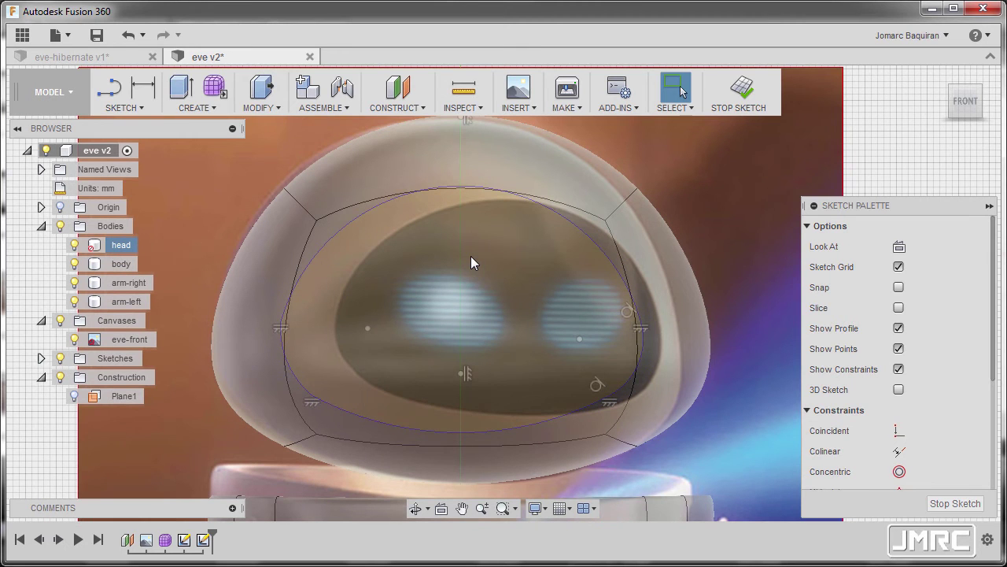
# Apply an Equal constraint between the left and right side arcs of the visor outline.
pyautogui.click(644, 351)
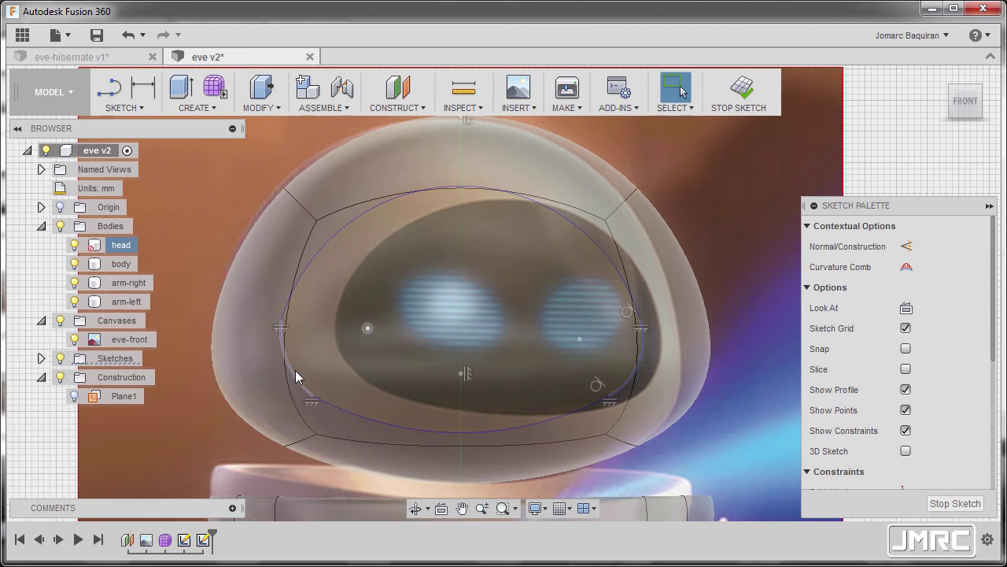
pyautogui.rightClick(729, 215)
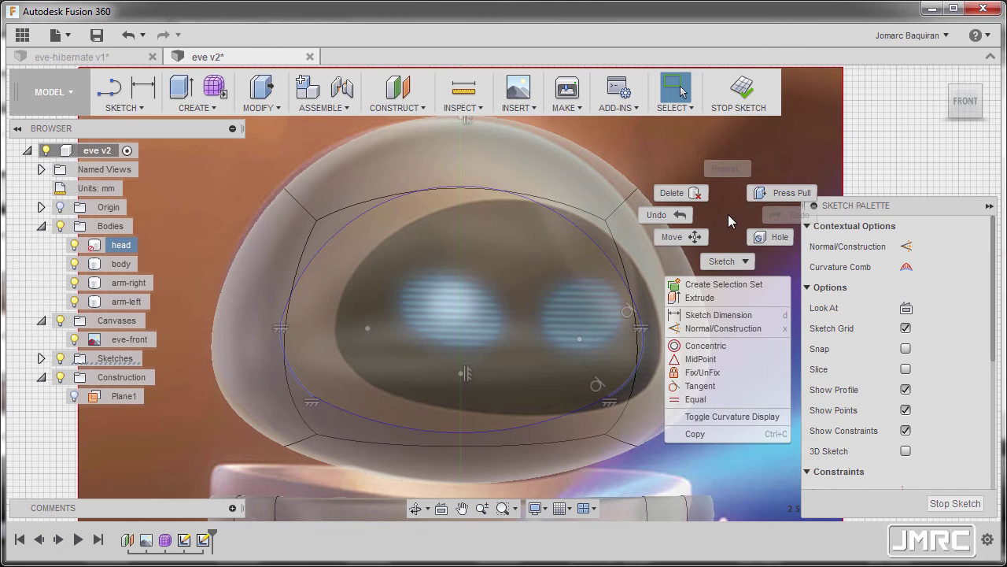
pyautogui.click(718, 397)
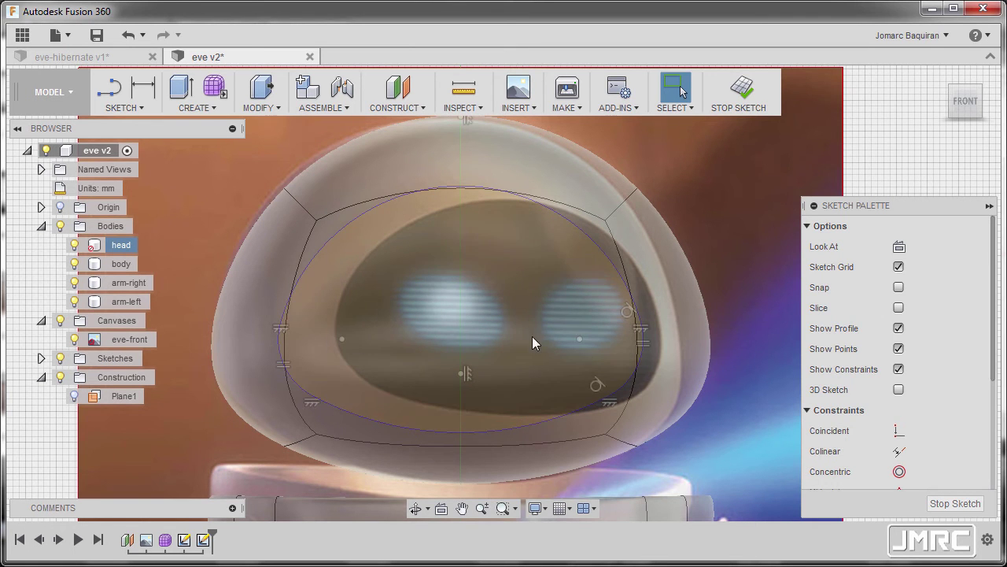
# Try to align the center points of the left and right side arcs with a Horizontal/Vertical constraint.
pyautogui.scroll(-3, 910, 390)
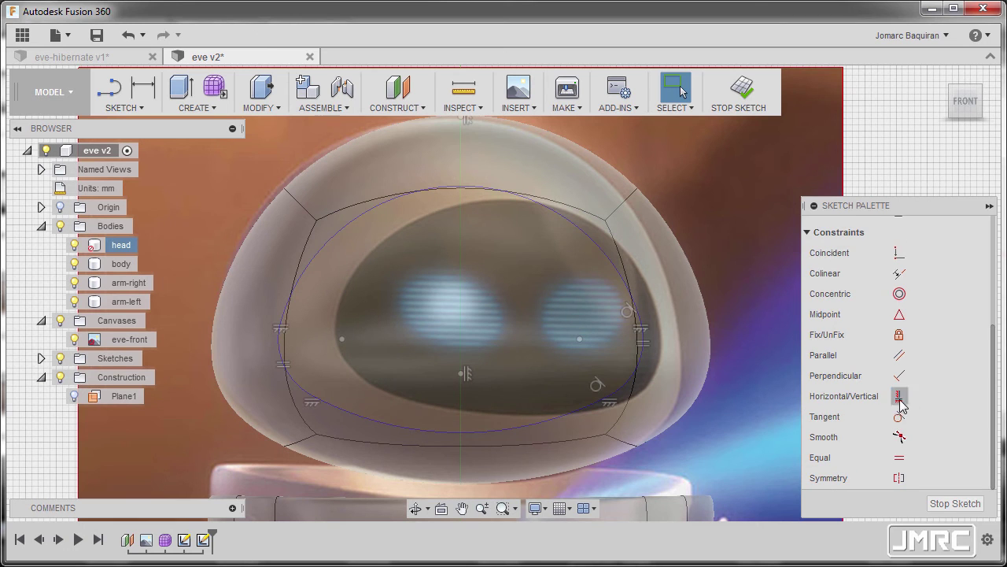
pyautogui.click(899, 397)
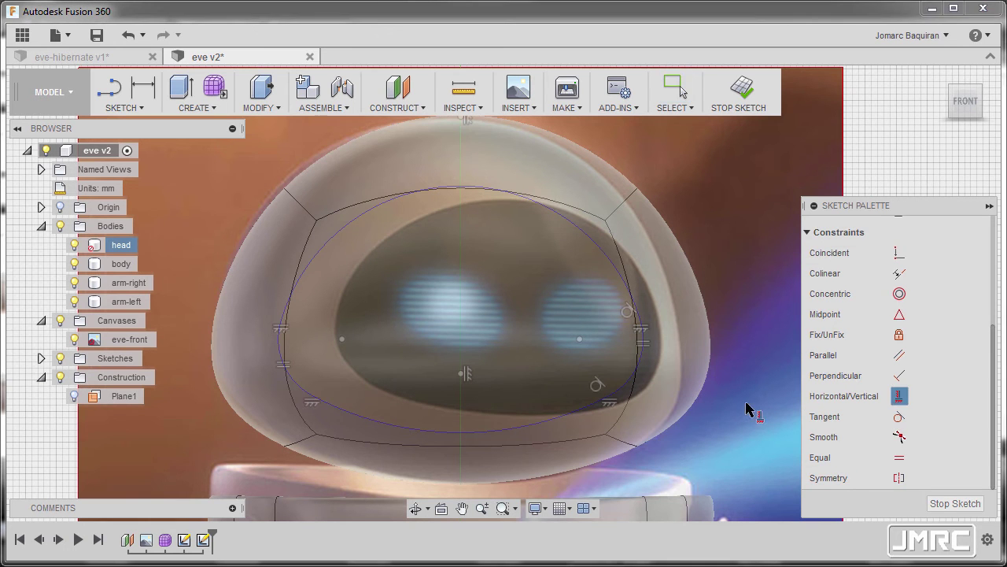
pyautogui.click(344, 340)
pyautogui.click(579, 340)
pyautogui.scroll(-10, 476, 315)
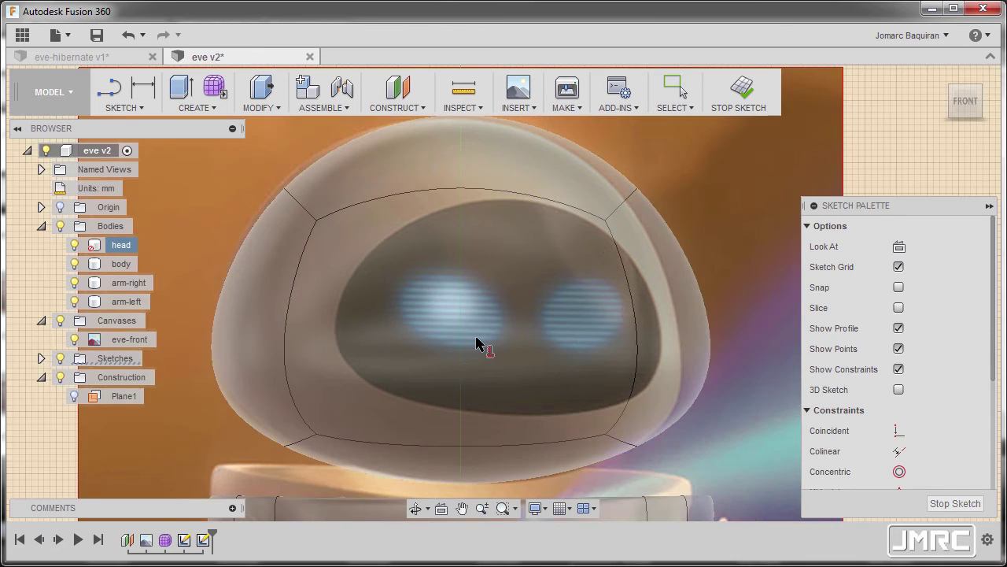
pyautogui.scroll(5, 459, 314)
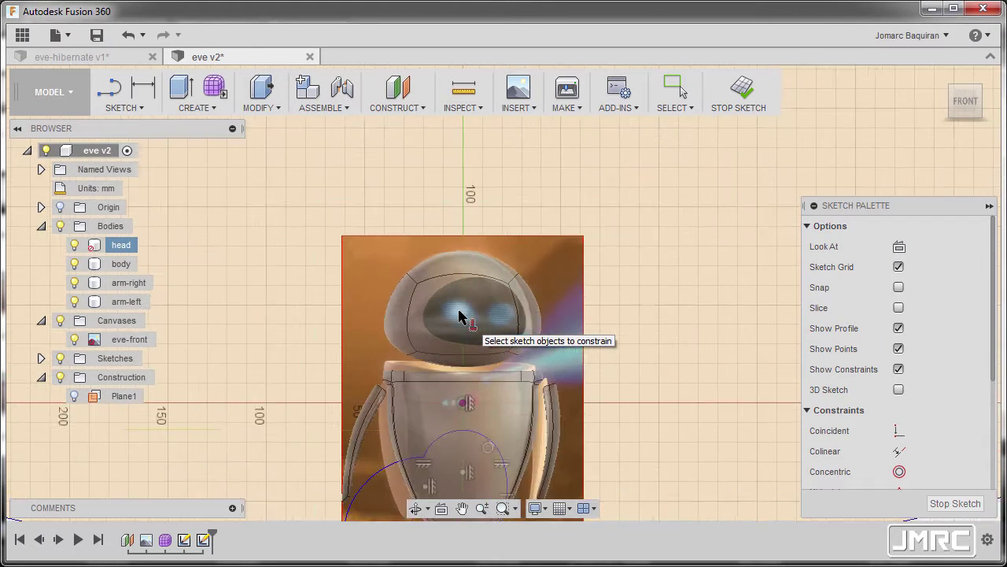
pyautogui.press('Escape')
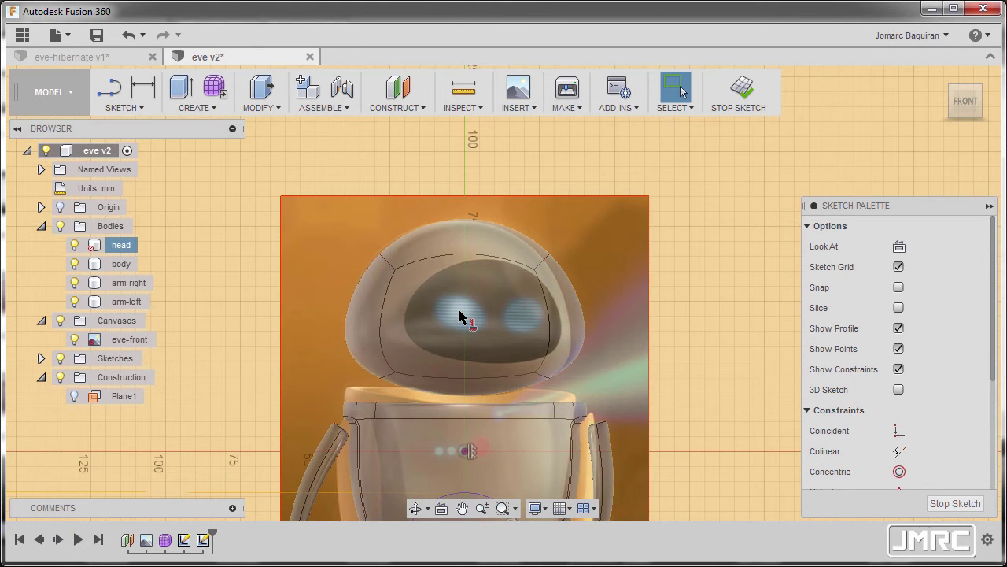
pyautogui.scroll(6, 459, 315)
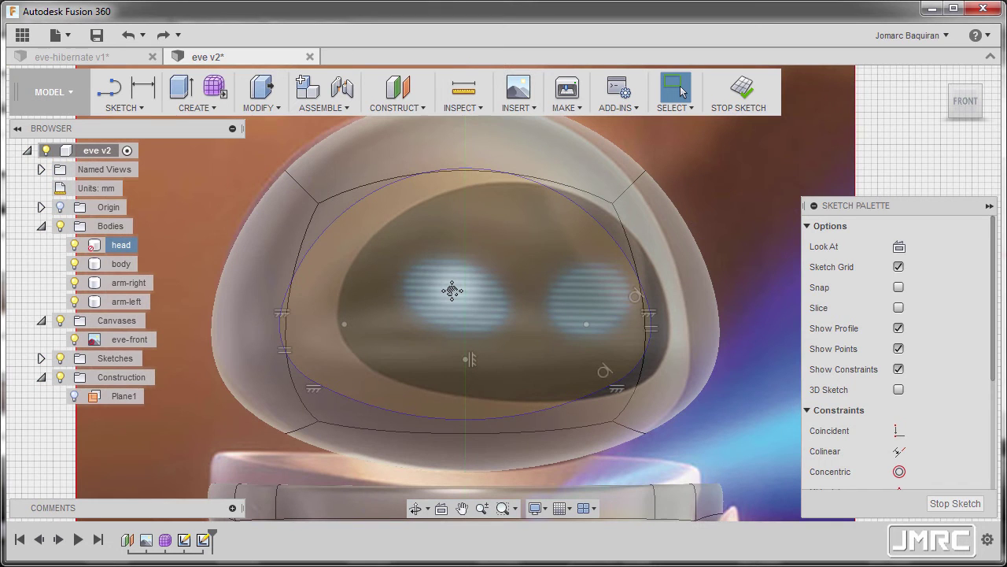
# Make the small left side arc tangent to both the upper and lower visor arcs.
pyautogui.scroll(-4, 853, 407)
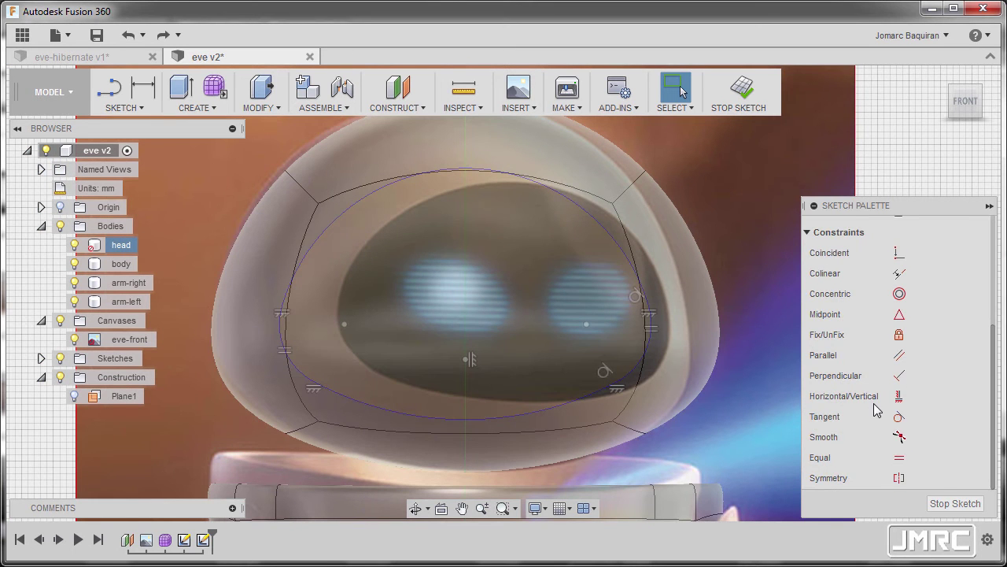
pyautogui.click(901, 418)
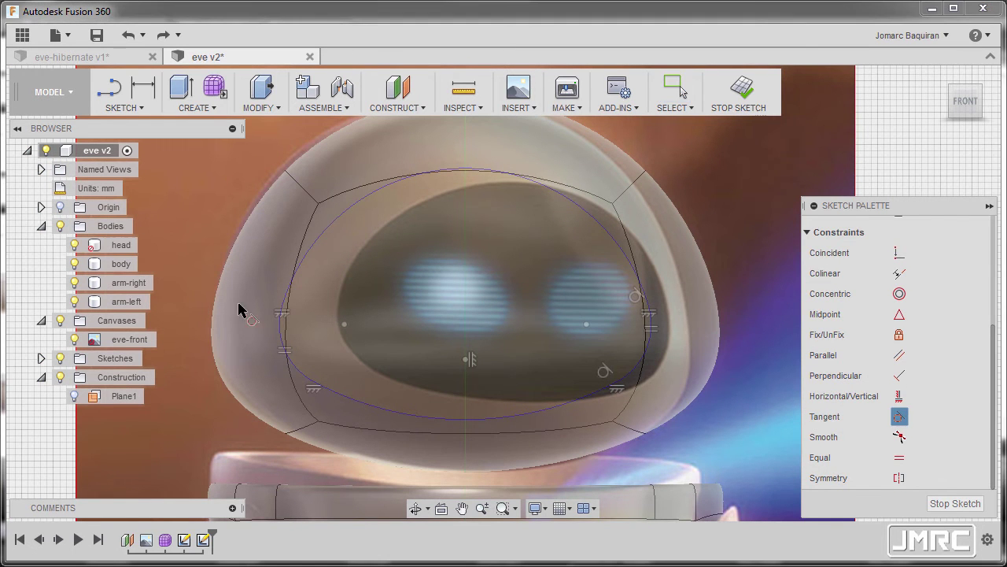
pyautogui.click(306, 262)
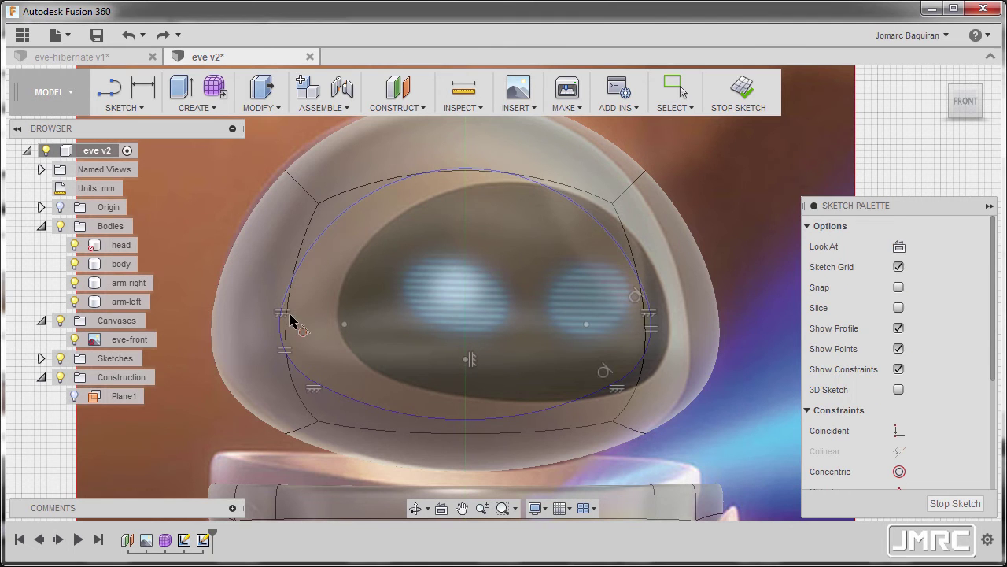
pyautogui.click(281, 329)
pyautogui.click(303, 370)
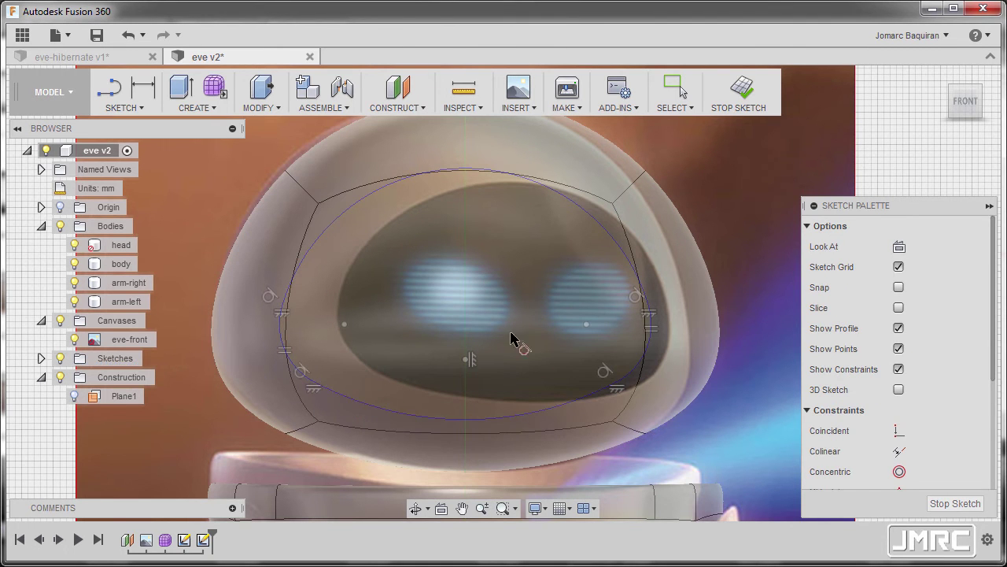
pyautogui.scroll(-1, 486, 329)
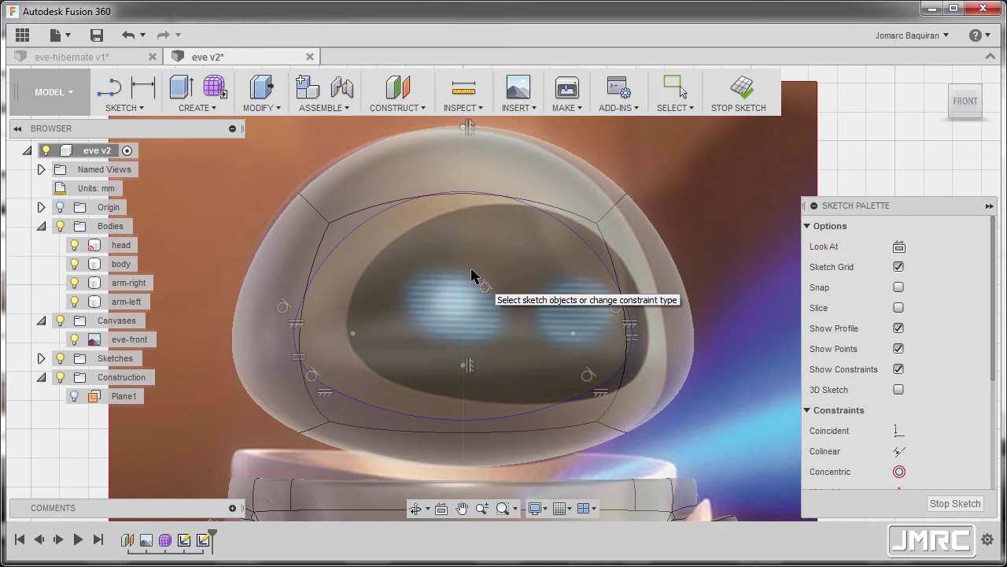
pyautogui.scroll(-3, 471, 270)
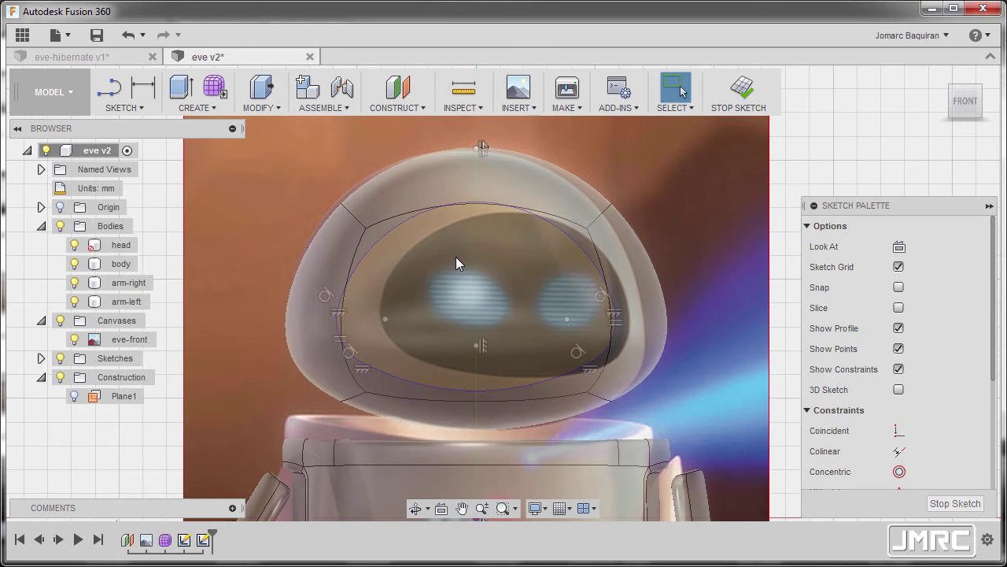
pyautogui.hotkey('ctrl', 'z')
# Dimension the upper visor arc with a radius of 30 mm.
pyautogui.press('d')
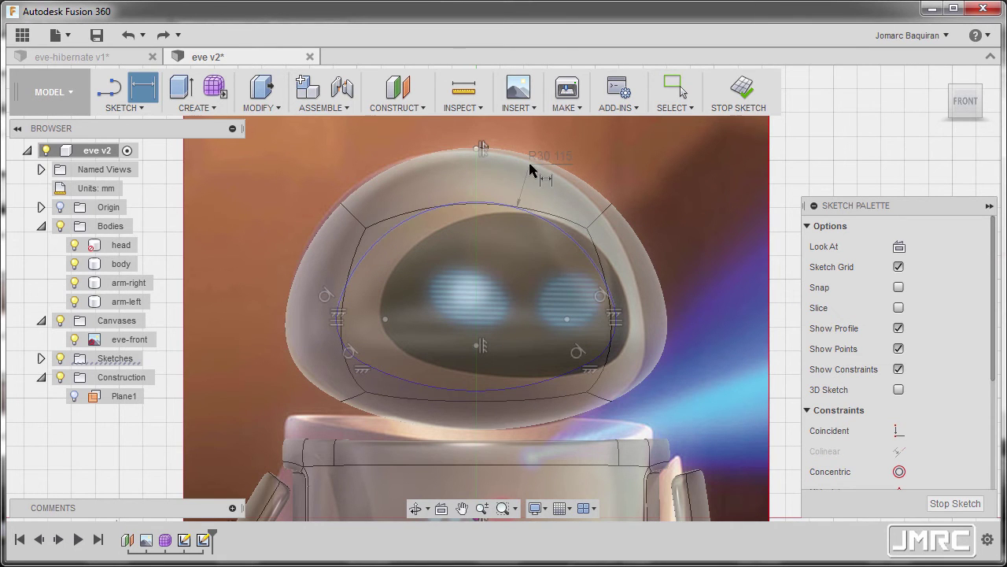
pyautogui.click(533, 167)
pyautogui.write('3')
pyautogui.press('Return')
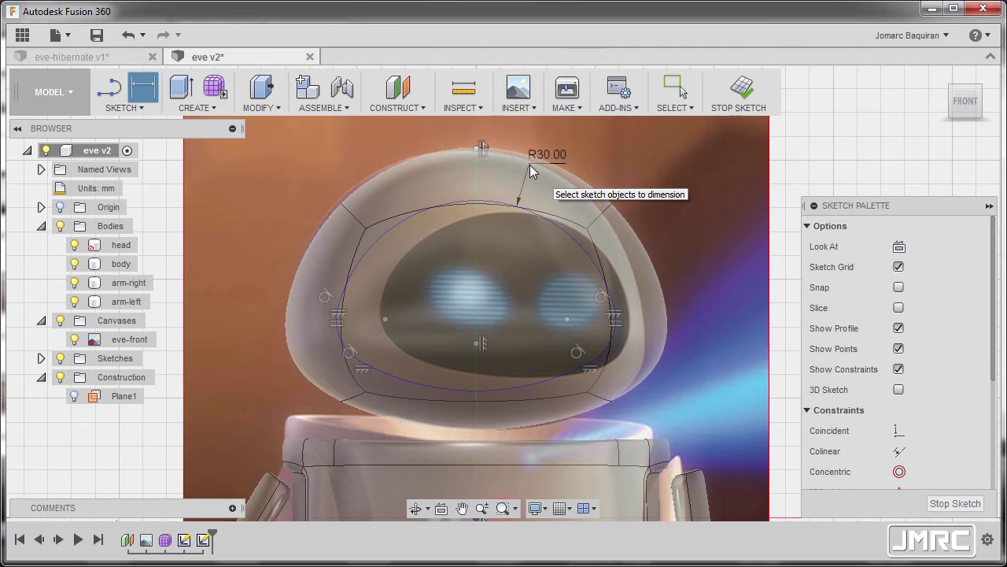
# Dimension the small right side arc with a radius of 10 mm.
pyautogui.click(616, 341)
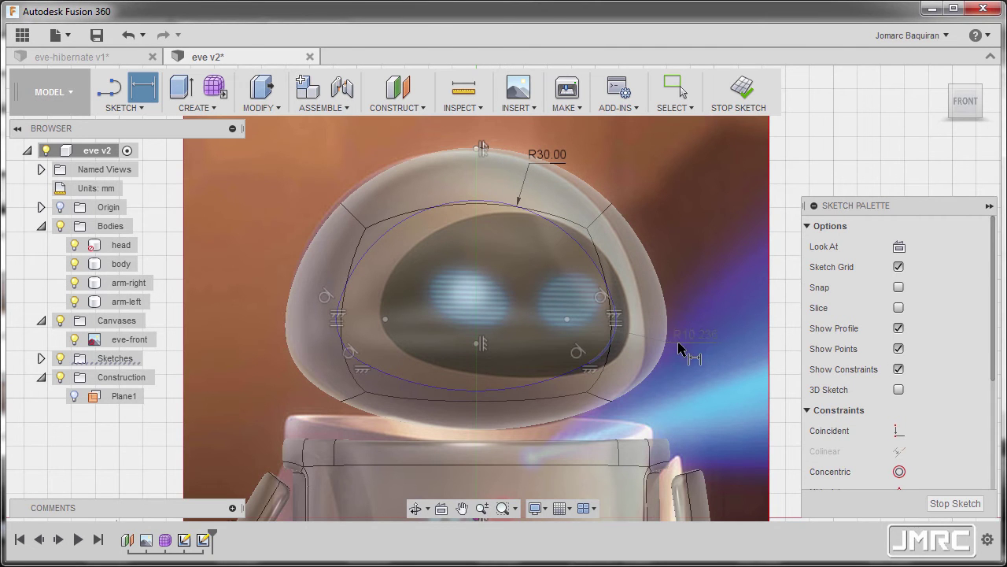
pyautogui.click(713, 291)
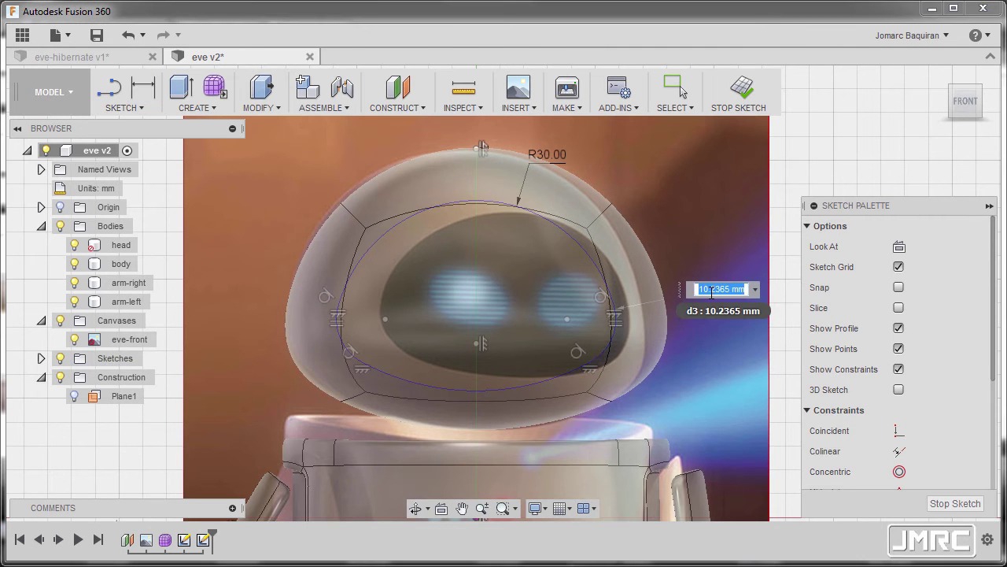
pyautogui.write('10')
pyautogui.press('Return')
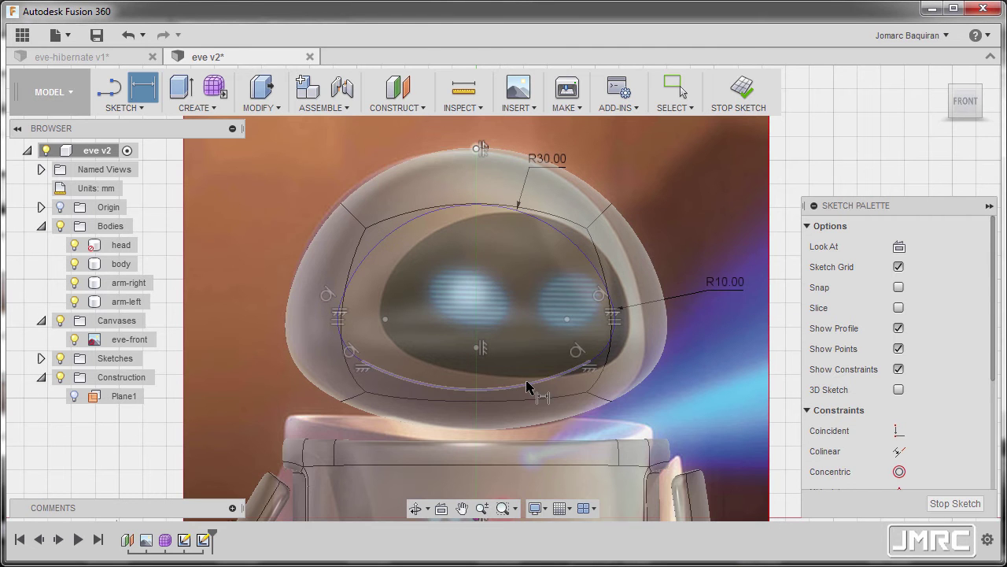
# Dimension the lower visor arc with a radius of 50.5 mm.
pyautogui.click(518, 403)
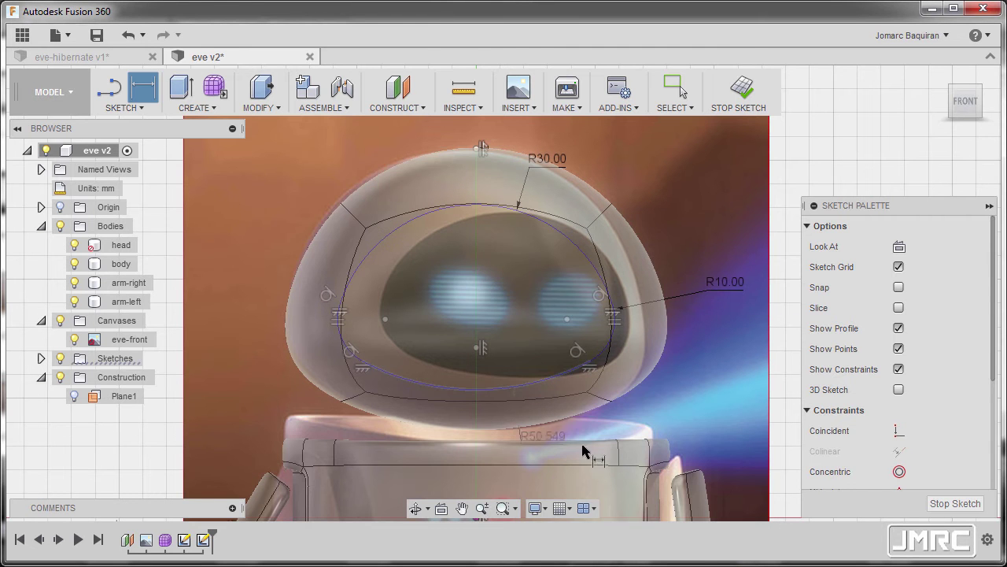
pyautogui.click(669, 417)
pyautogui.write('50')
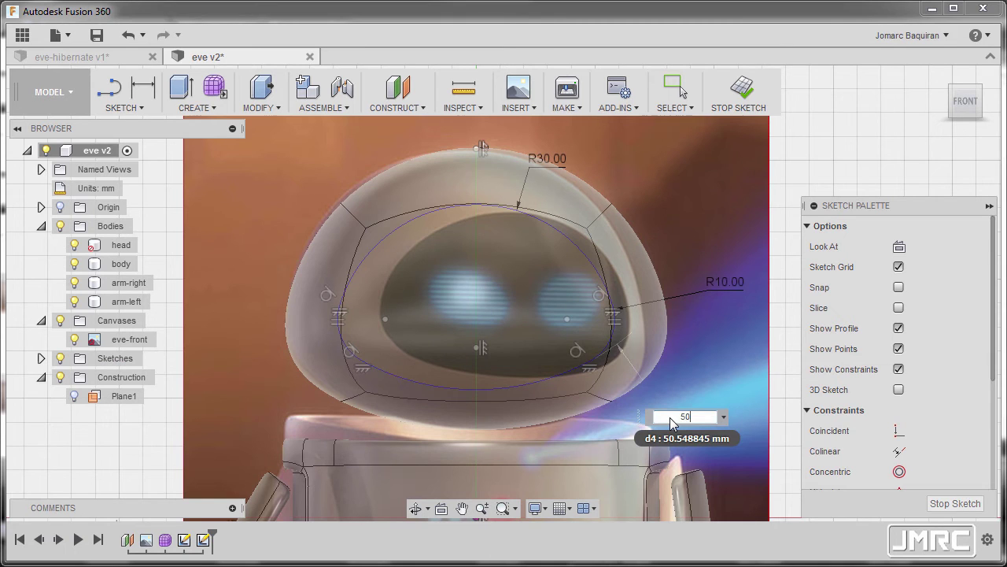
pyautogui.write('.5')
pyautogui.press('Return')
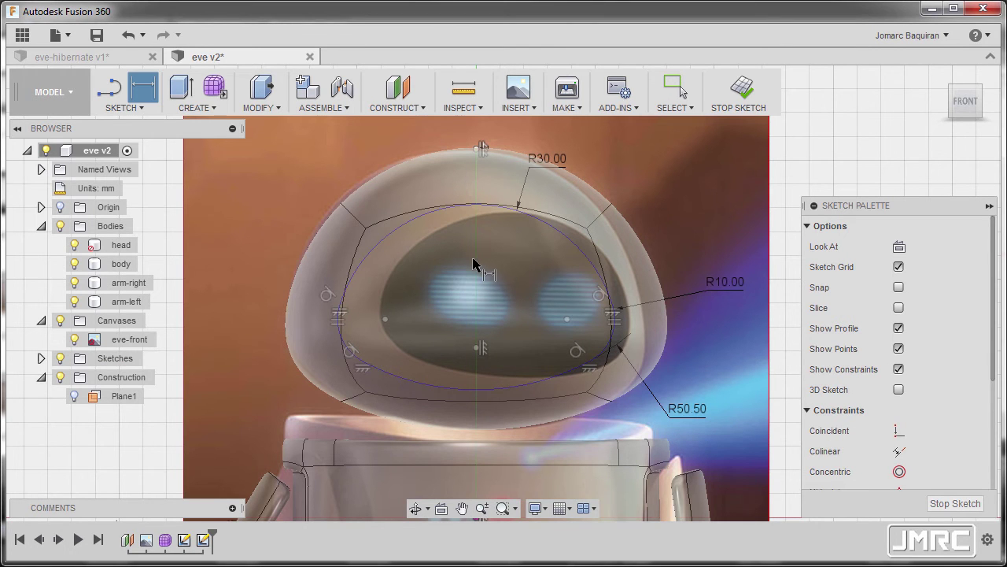
pyautogui.press('Escape')
# Dimension the vertical distance between the upper arc's center point and the sketch origin as 35.5 mm.
pyautogui.scroll(-1, 474, 261)
pyautogui.moveTo(486, 256); pyautogui.dragTo(521, 210, button='middle')
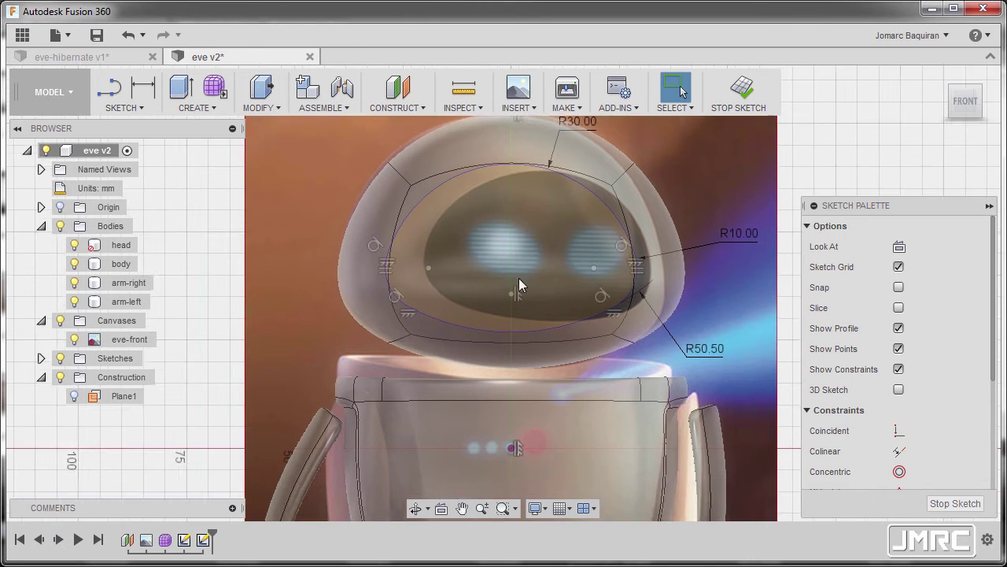
pyautogui.scroll(-1, 518, 278)
pyautogui.press('d')
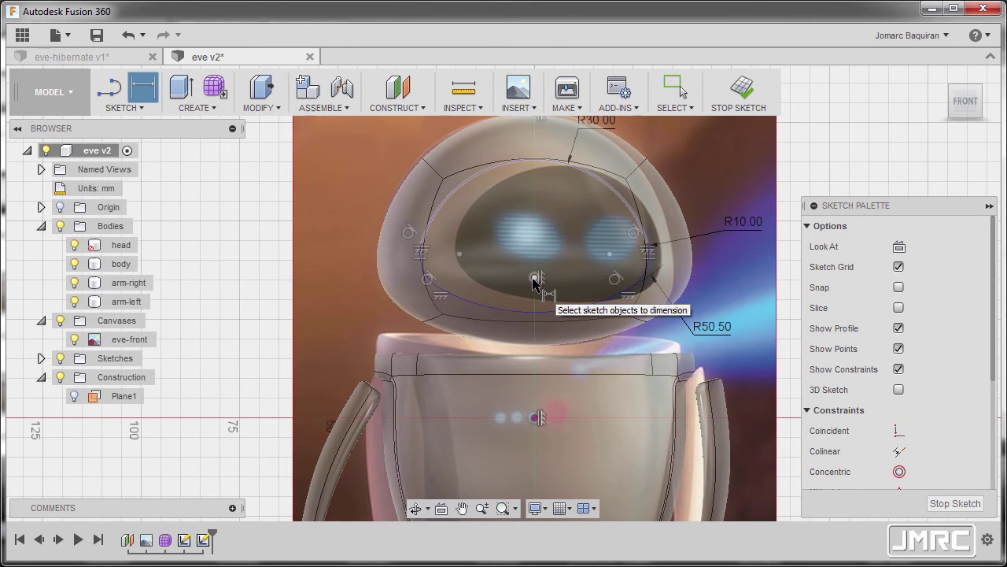
pyautogui.click(533, 279)
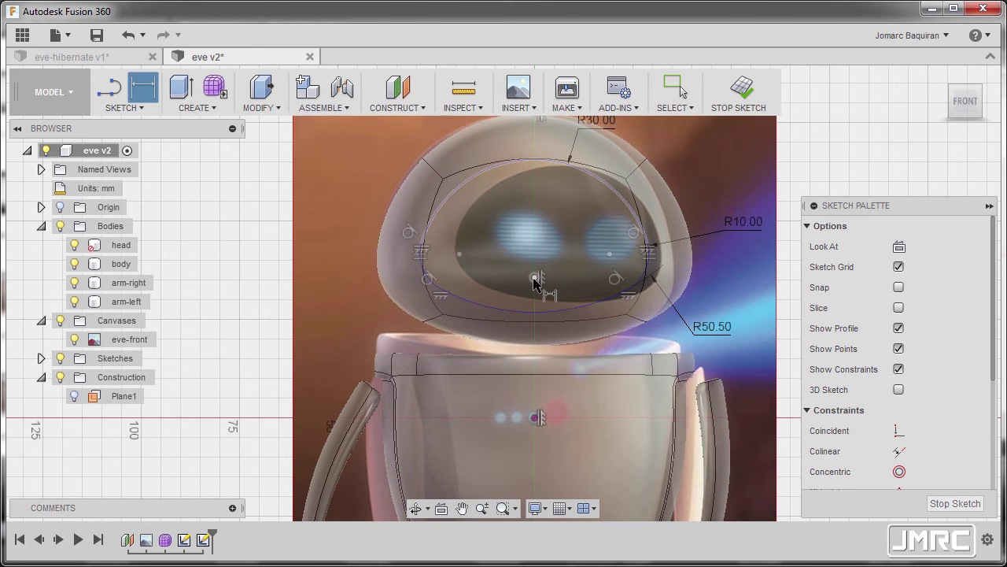
pyautogui.click(537, 417)
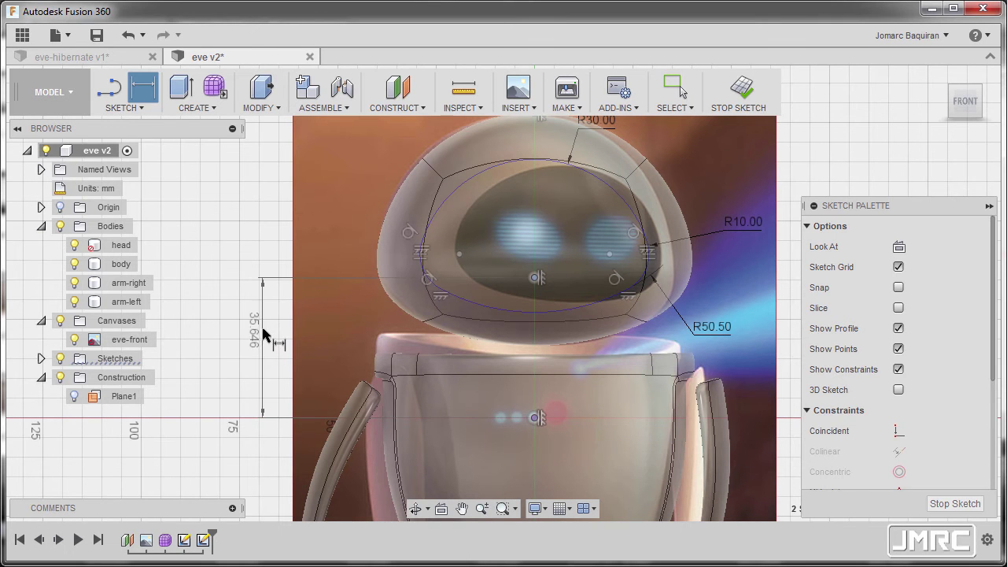
pyautogui.click(253, 339)
pyautogui.write('3')
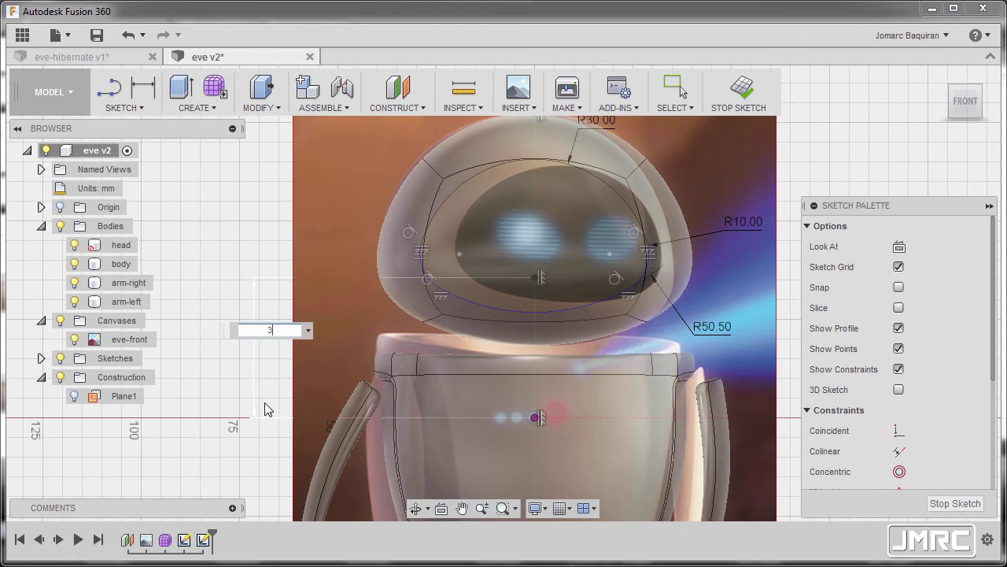
pyautogui.write('5.5')
pyautogui.press('Return')
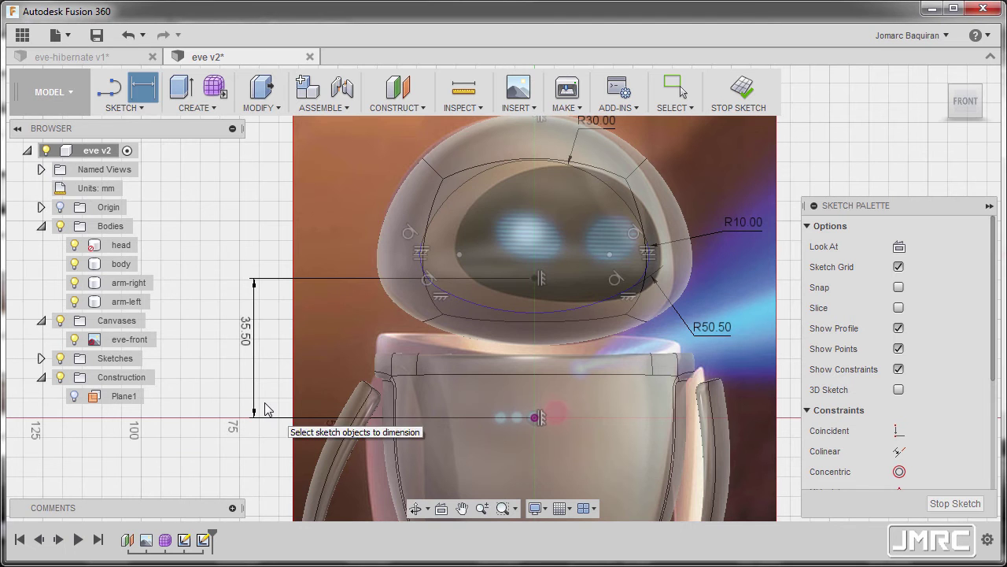
# Finish the visor outline sketch and return to the 3D model.
pyautogui.press('Escape')
pyautogui.moveTo(459, 212); pyautogui.dragTo(443, 217, button='middle')
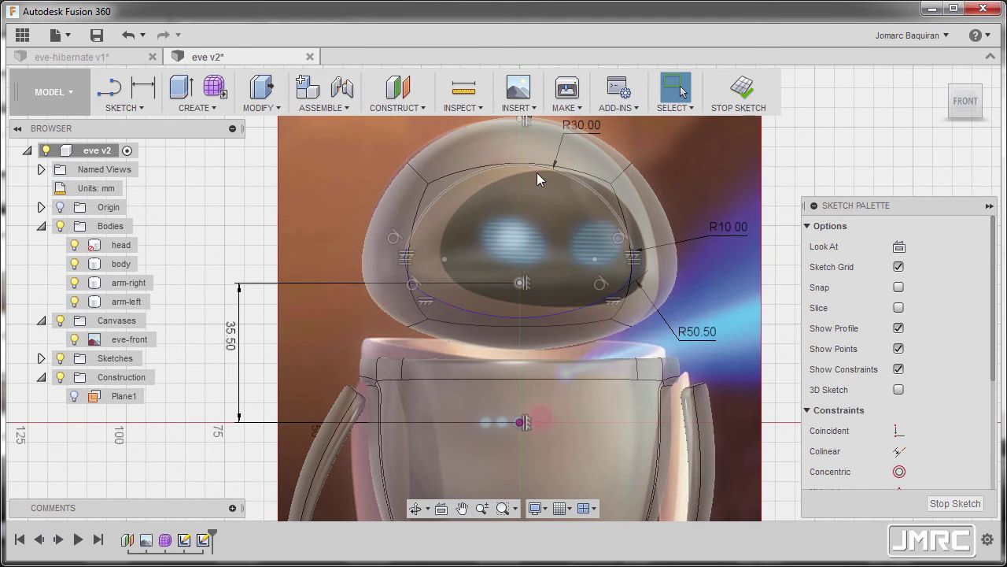
pyautogui.click(745, 92)
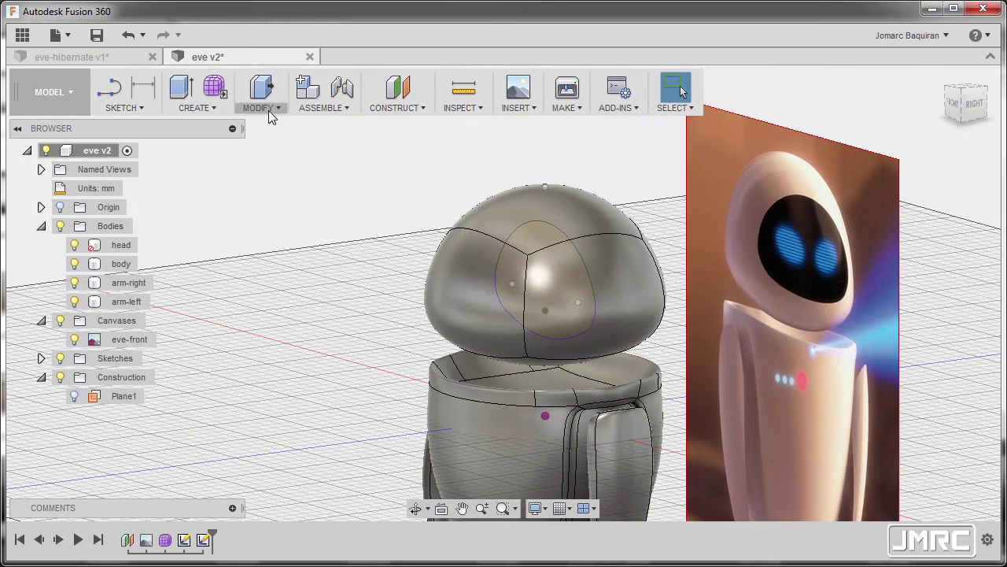
pyautogui.click(268, 110)
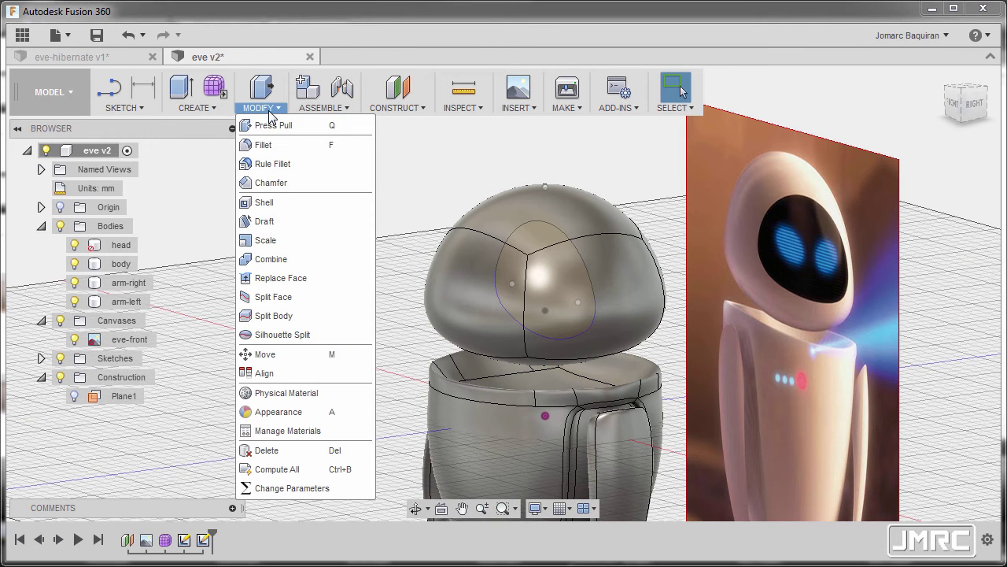
pyautogui.click(277, 297)
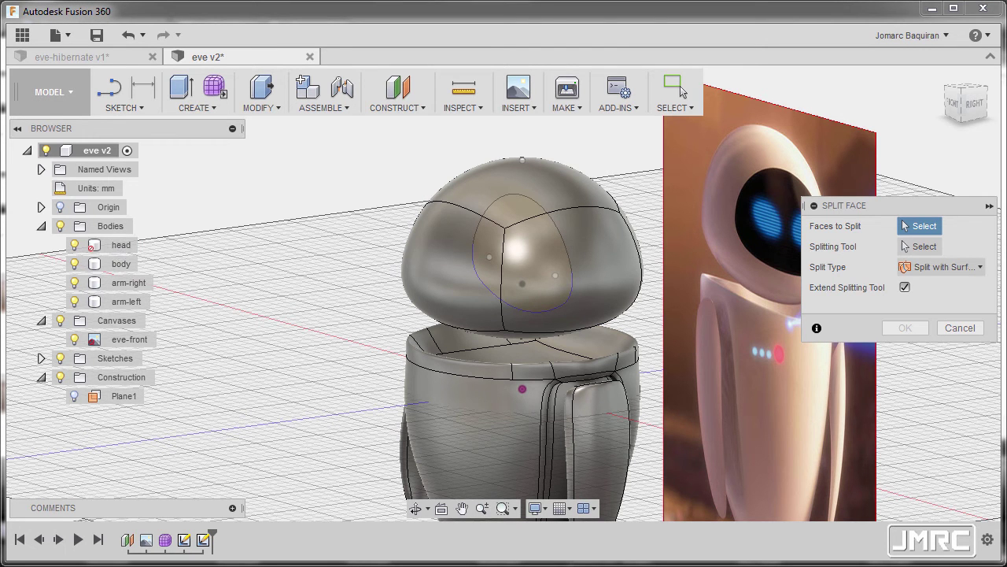
pyautogui.click(960, 328)
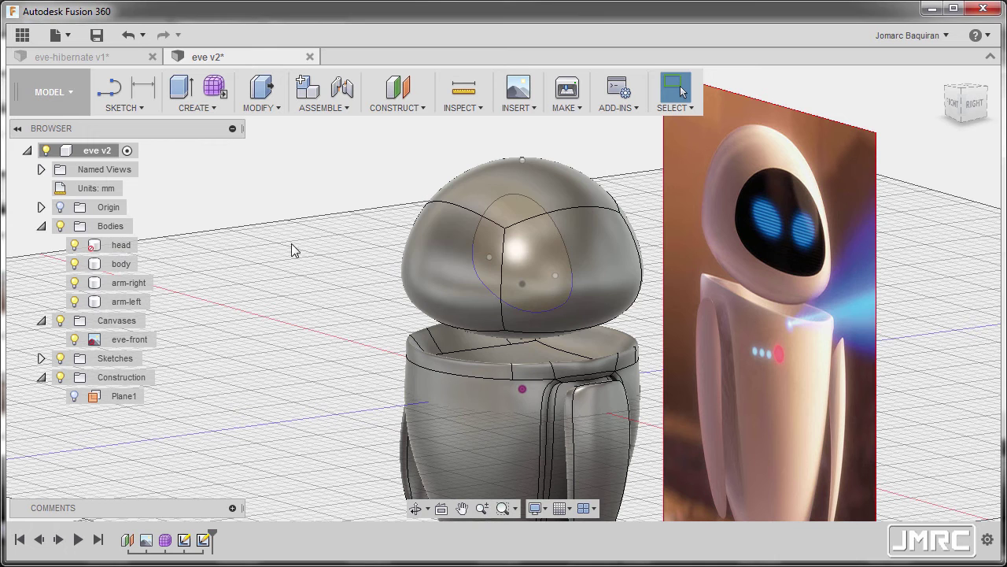
# Make the head body selectable.
pyautogui.rightClick(113, 246)
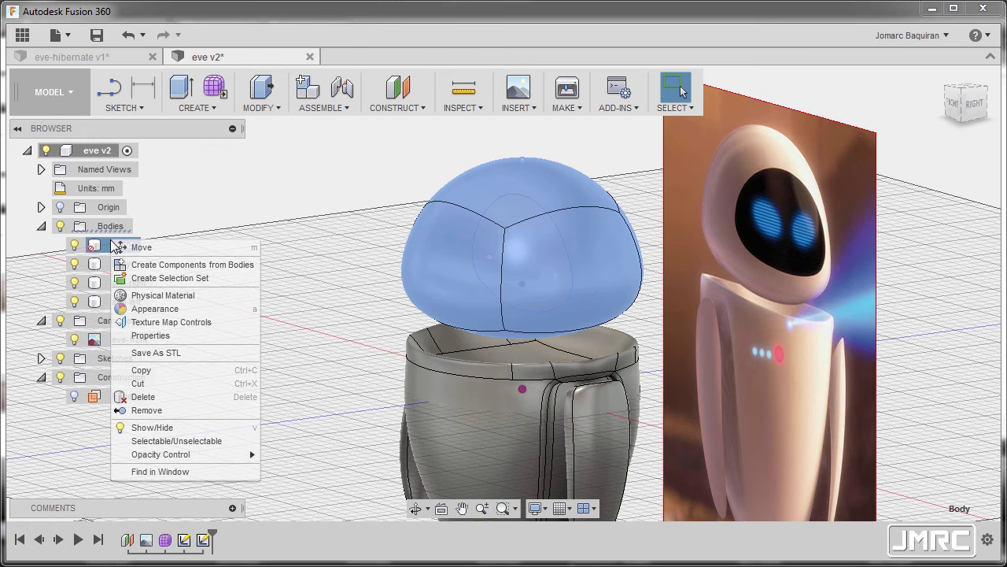
pyautogui.click(231, 445)
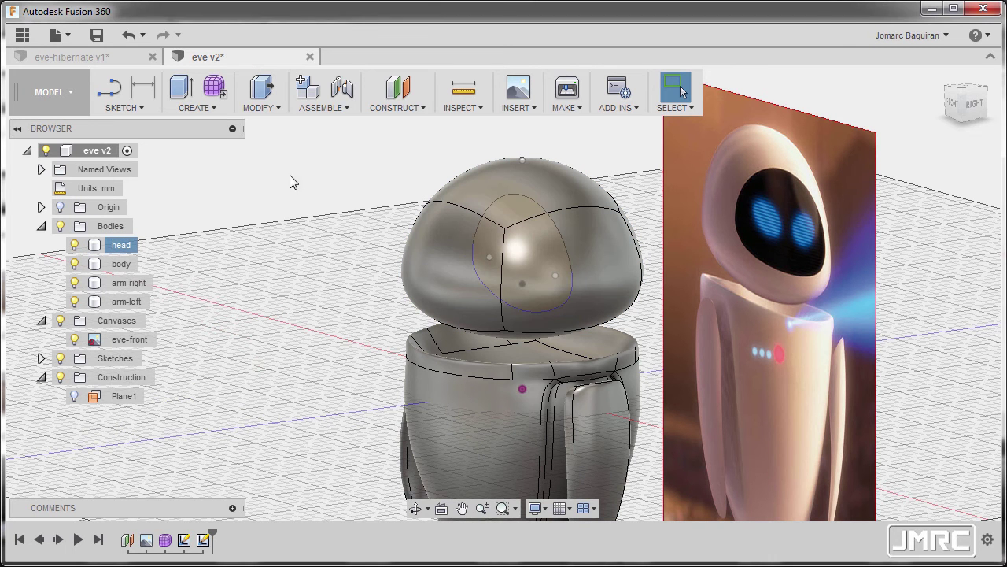
# Split five faces of the head body with Split Face, using the visor outline sketch as the splitting tool.
pyautogui.click(270, 108)
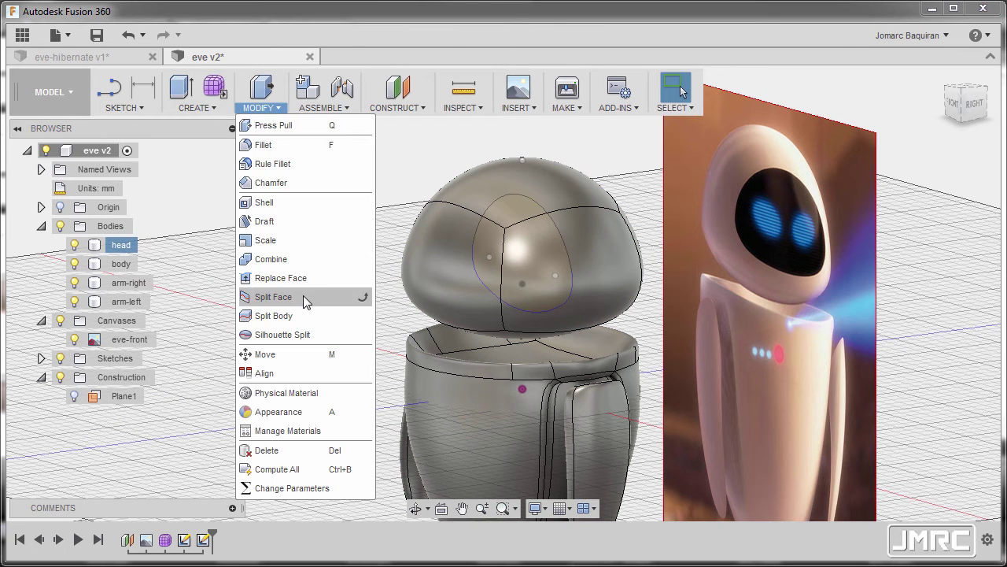
pyautogui.click(303, 296)
pyautogui.click(504, 202)
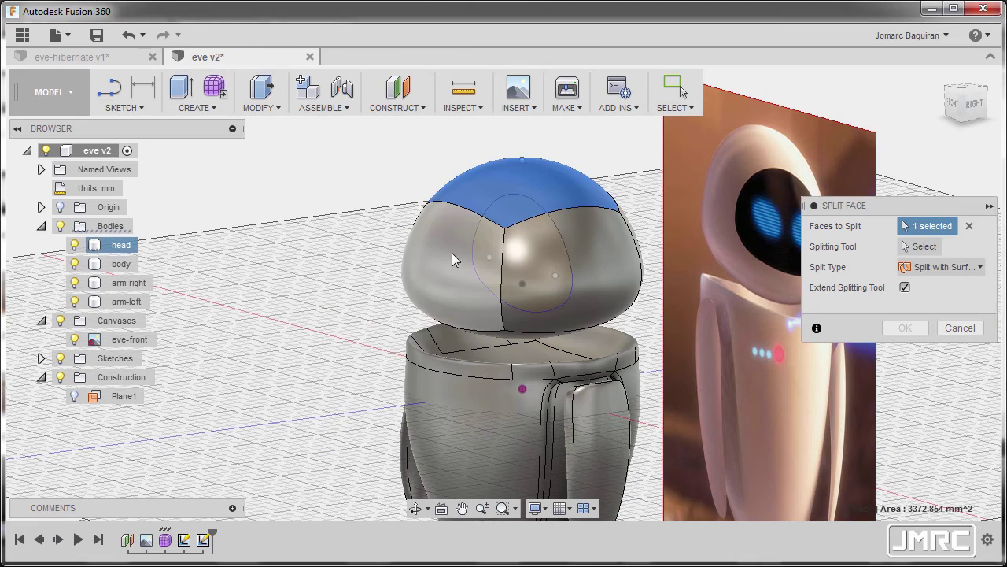
pyautogui.click(452, 253)
pyautogui.click(524, 260)
pyautogui.keyDown('shift'); pyautogui.moveTo(495, 281); pyautogui.dragTo(429, 352, button='middle'); pyautogui.keyUp('shift')
pyautogui.click(328, 254)
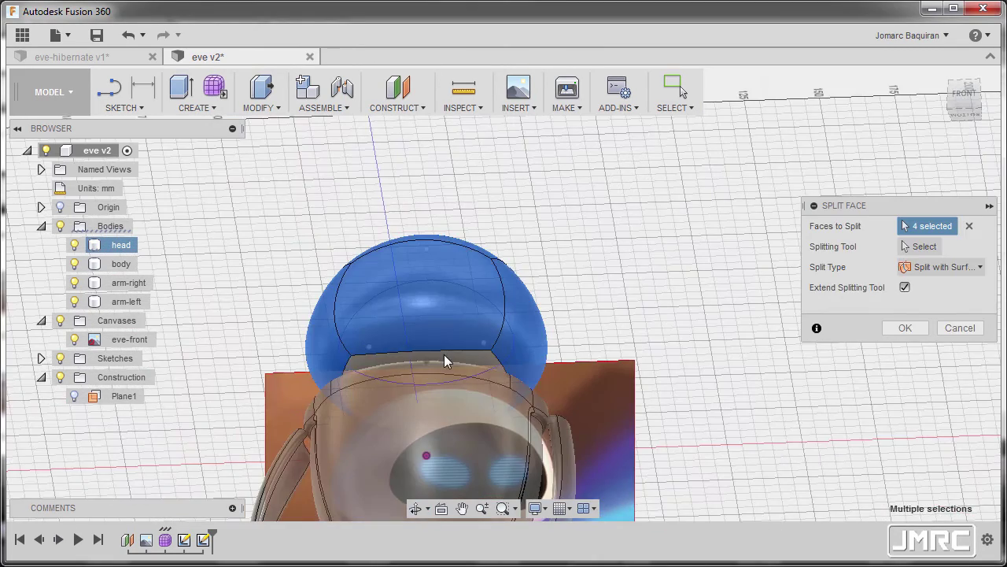
pyautogui.click(433, 302)
pyautogui.keyDown('shift'); pyautogui.moveTo(433, 302); pyautogui.dragTo(528, 299, button='middle'); pyautogui.keyUp('shift')
pyautogui.click(924, 248)
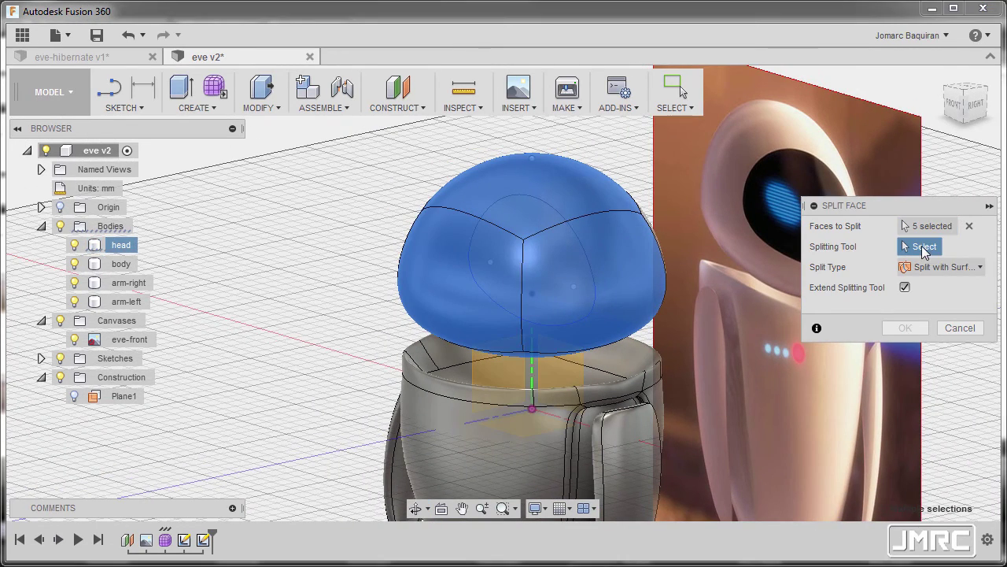
pyautogui.click(587, 249)
pyautogui.scroll(-2, 454, 222)
pyautogui.keyDown('shift'); pyautogui.moveTo(454, 225); pyautogui.dragTo(463, 245, button='middle'); pyautogui.keyUp('shift')
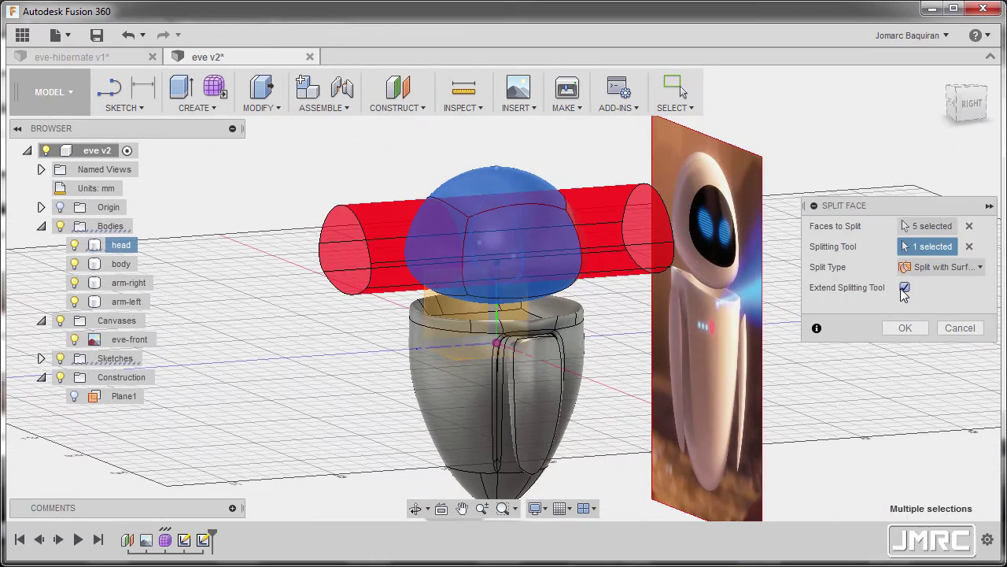
pyautogui.click(903, 328)
# Delete the thin sliver face at the visor's edge on the right side of the head.
pyautogui.scroll(3, 538, 249)
pyautogui.keyDown('shift'); pyautogui.moveTo(538, 249); pyautogui.dragTo(438, 250, button='middle'); pyautogui.keyUp('shift')
pyautogui.scroll(6, 640, 275)
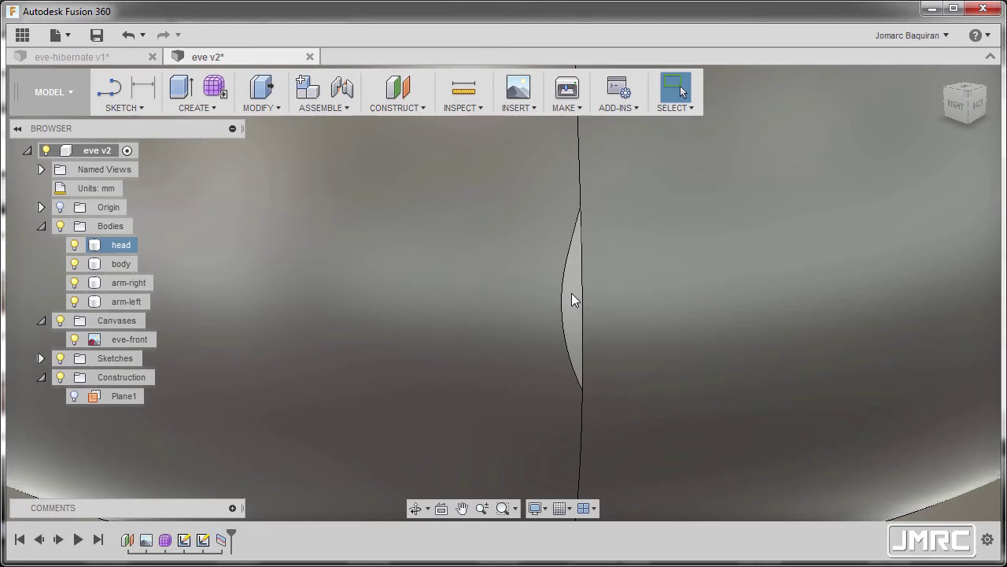
pyautogui.click(573, 300)
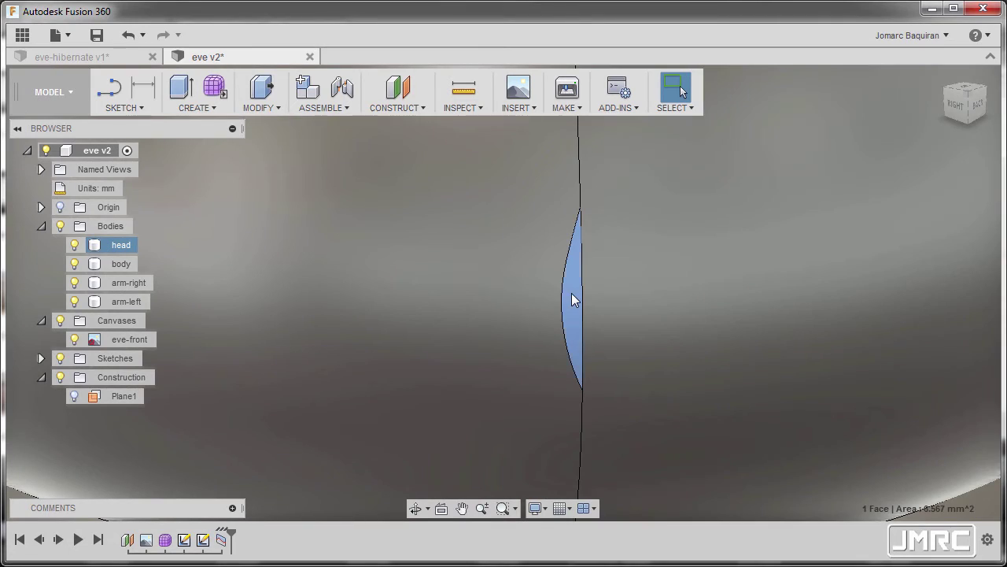
pyautogui.press('Delete')
# Delete the matching thin sliver face at the visor's edge on the left side of the head.
pyautogui.scroll(-7, 571, 293)
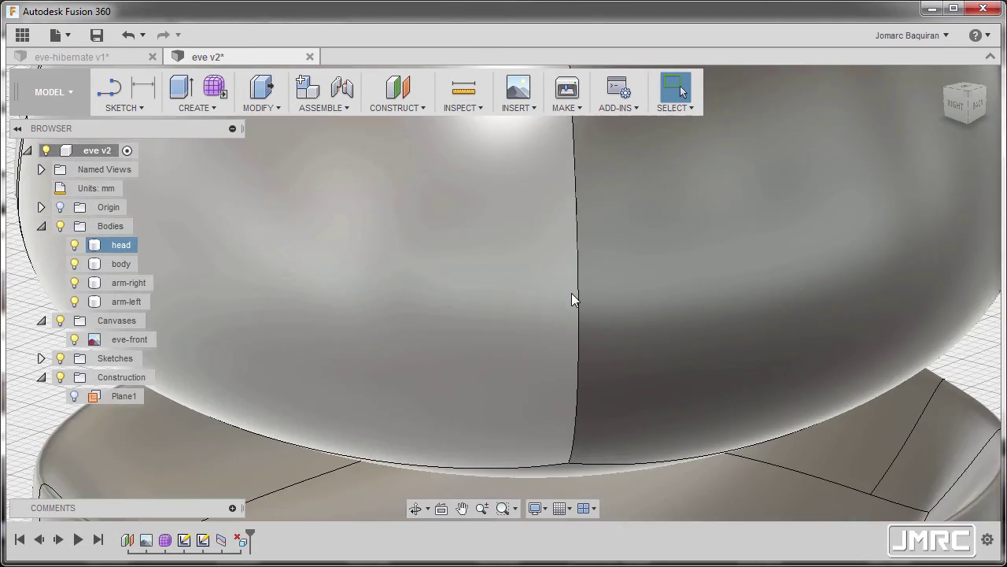
pyautogui.keyDown('shift'); pyautogui.moveTo(566, 302); pyautogui.dragTo(377, 293, button='middle'); pyautogui.keyUp('shift')
pyautogui.scroll(5, 741, 268)
pyautogui.click(639, 403)
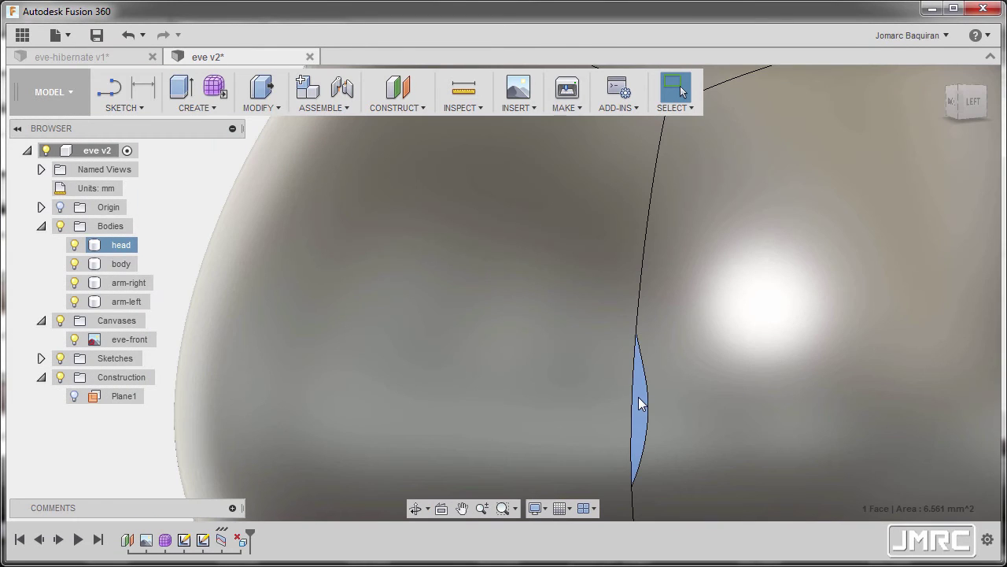
pyautogui.press('Delete')
# Examine the visor outline on the head from the front and from both sides against the reference canvas.
pyautogui.scroll(-10, 586, 333)
pyautogui.keyDown('shift'); pyautogui.moveTo(580, 333); pyautogui.dragTo(905, 331, button='middle'); pyautogui.keyUp('shift')
pyautogui.keyDown('shift'); pyautogui.moveTo(598, 276); pyautogui.dragTo(692, 310, button='middle'); pyautogui.keyUp('shift')
pyautogui.scroll(2, 554, 300)
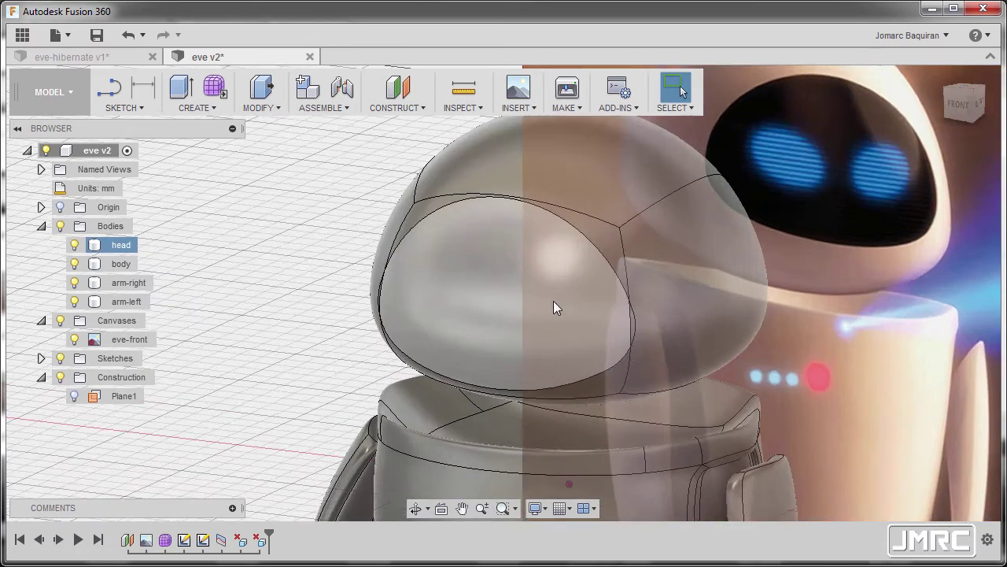
pyautogui.scroll(-1, 553, 301)
pyautogui.scroll(-1, 535, 301)
pyautogui.keyDown('shift'); pyautogui.moveTo(563, 297); pyautogui.dragTo(614, 262, button='middle'); pyautogui.keyUp('shift')
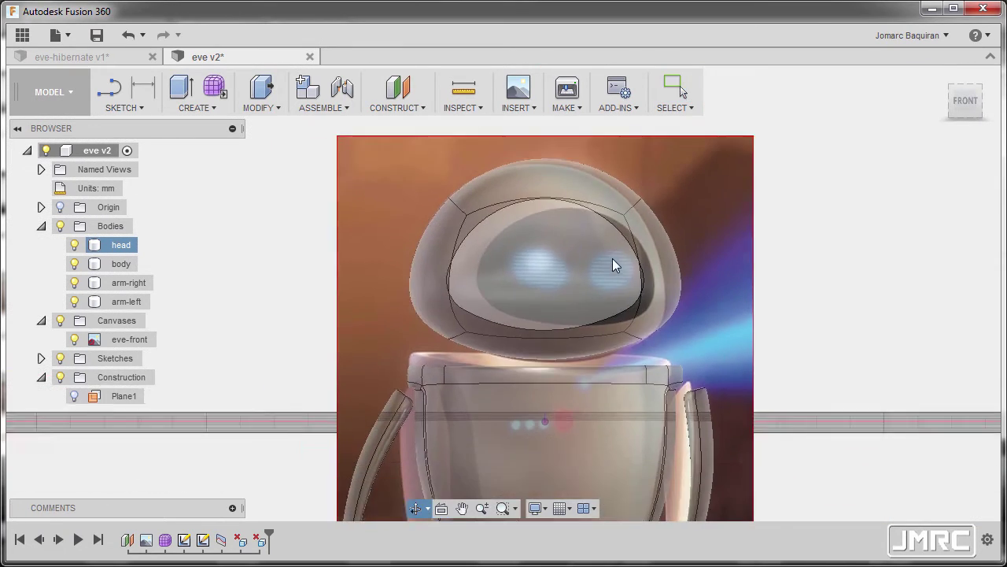
pyautogui.scroll(-2, 629, 264)
pyautogui.keyDown('shift'); pyautogui.moveTo(698, 236); pyautogui.dragTo(826, 276, button='middle'); pyautogui.keyUp('shift')
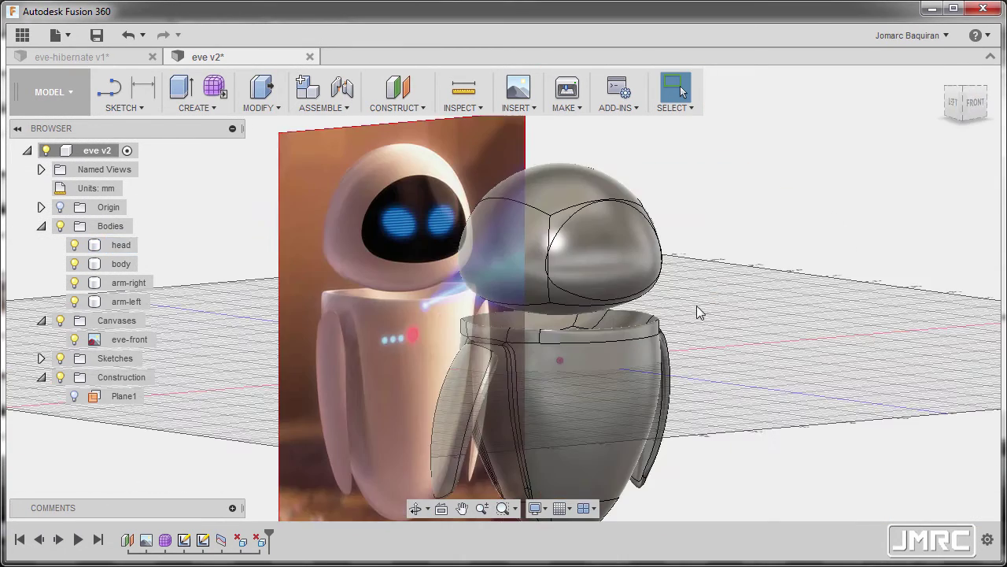
# Switch to the Patch workspace.
pyautogui.click(73, 99)
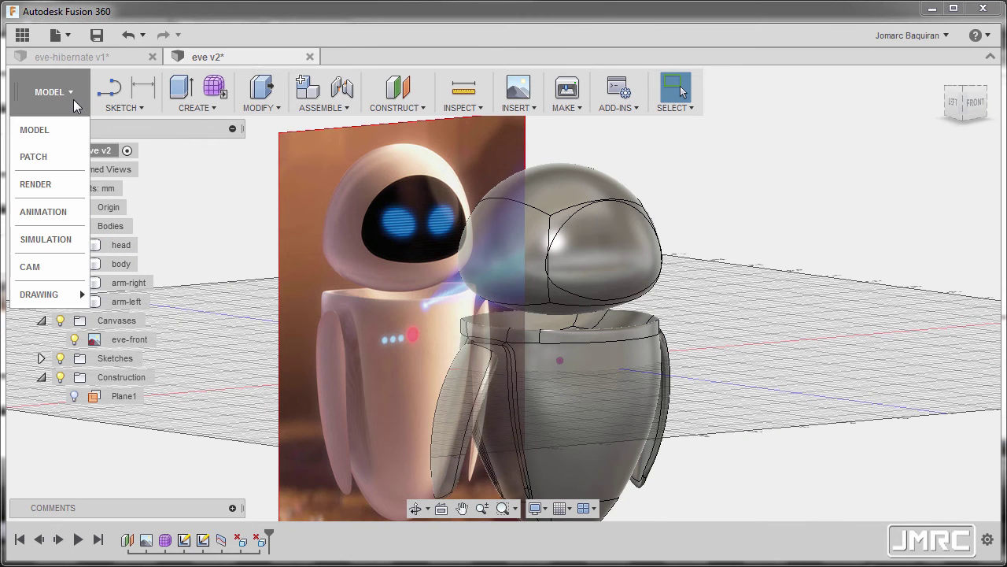
pyautogui.click(60, 158)
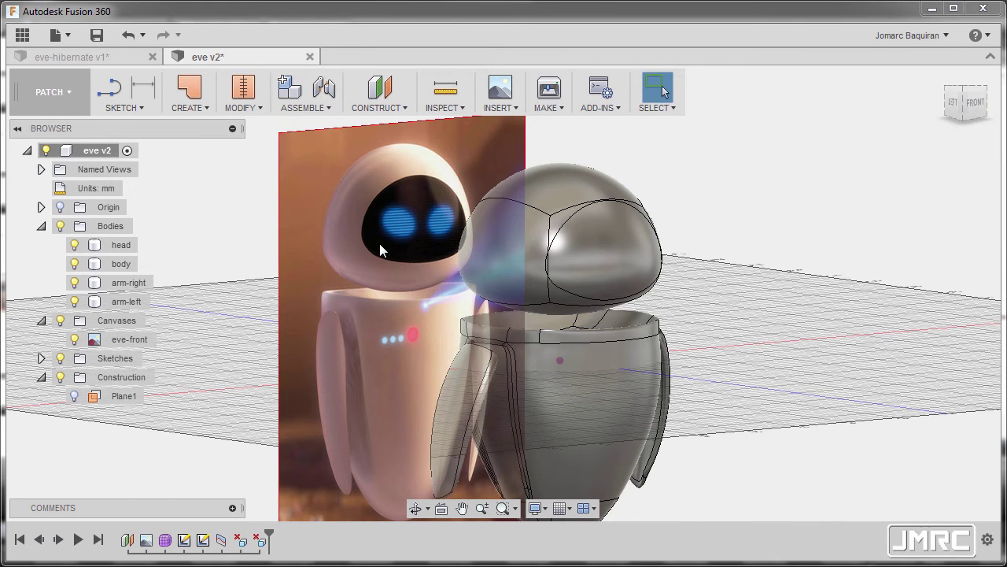
pyautogui.scroll(2, 240, 156)
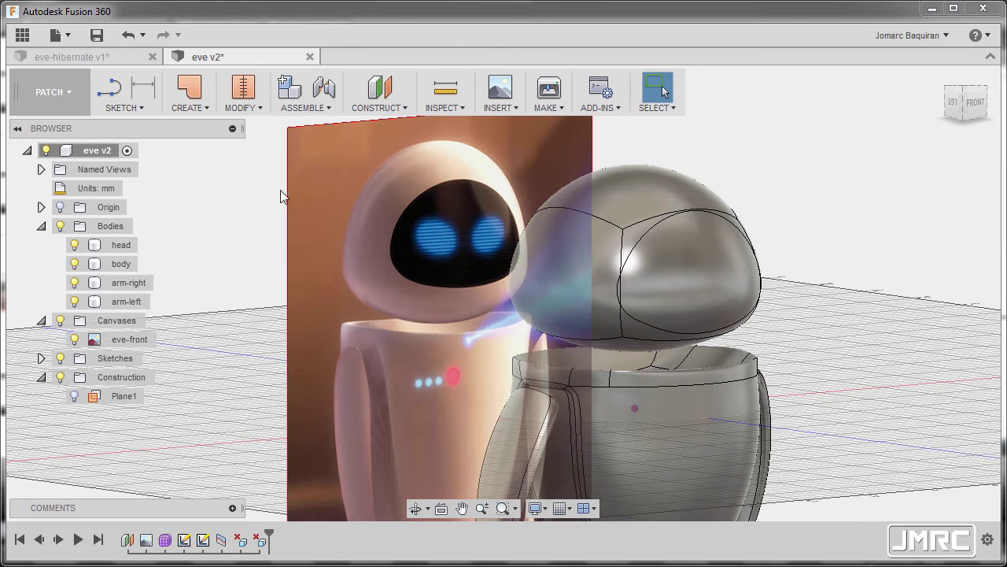
# Offset the visor face by 0.00 mm as a new surface body, with chain selection turned off.
pyautogui.click(203, 111)
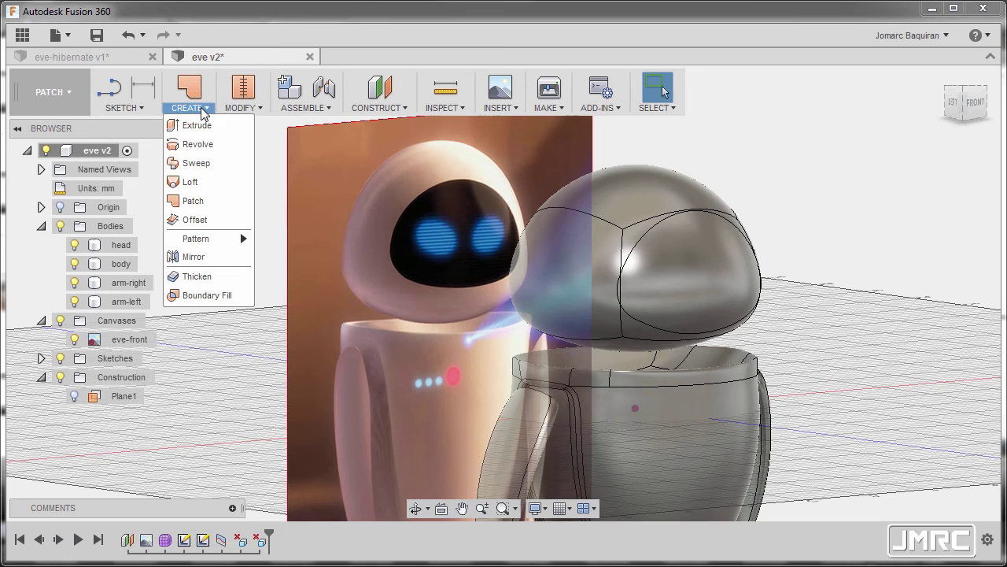
pyautogui.click(194, 219)
pyautogui.scroll(10, 680, 288)
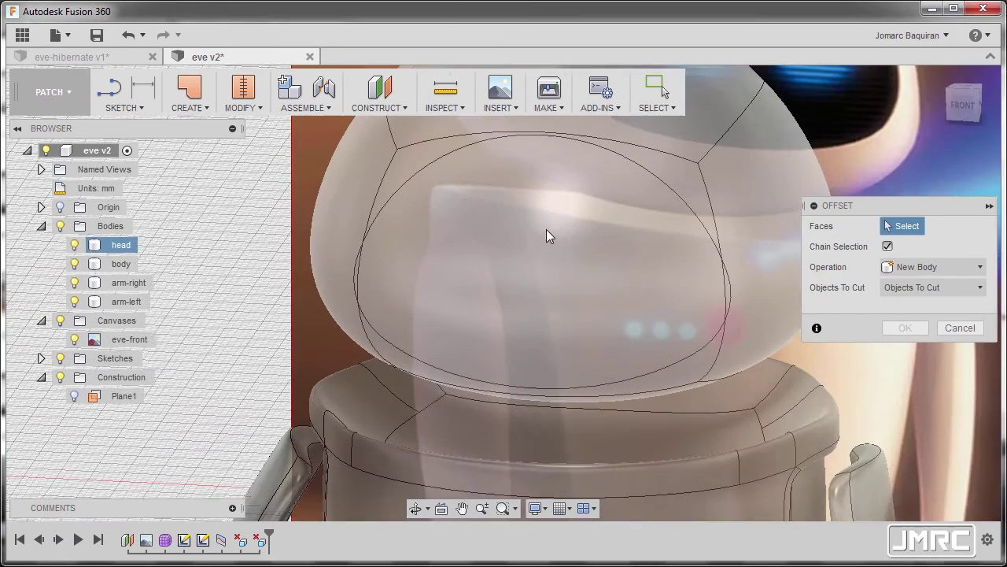
pyautogui.scroll(3, 543, 252)
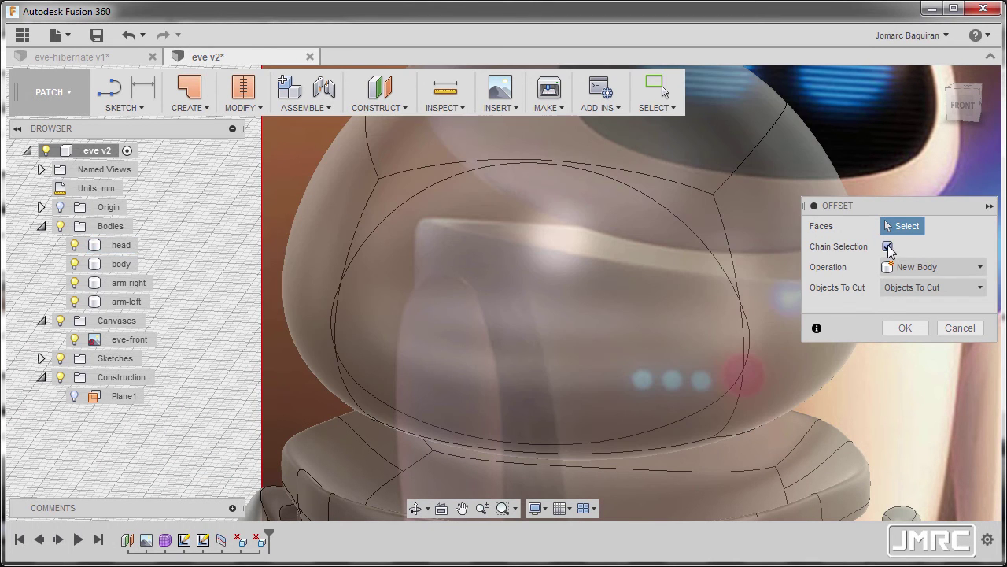
pyautogui.click(888, 247)
pyautogui.click(605, 275)
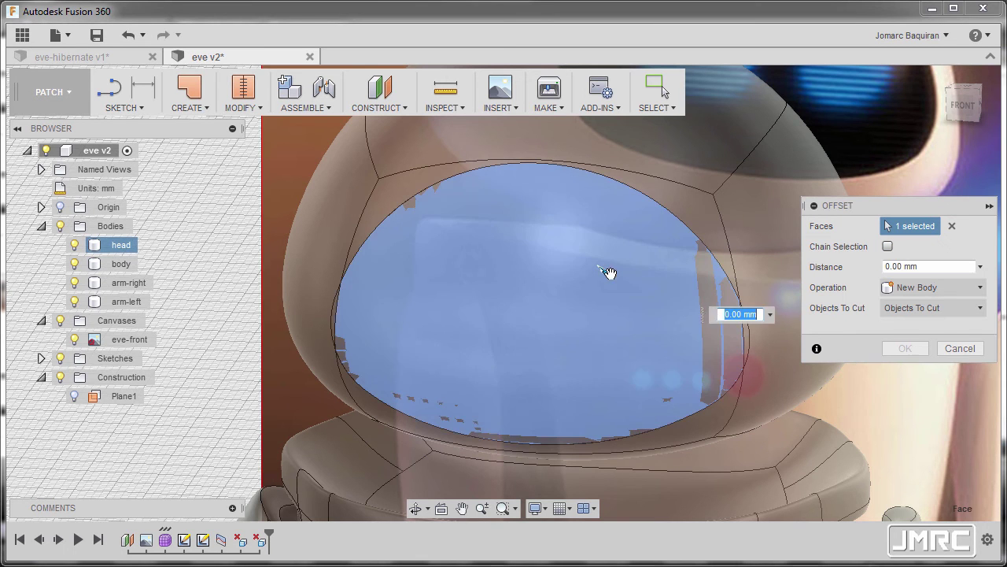
pyautogui.scroll(5, 732, 327)
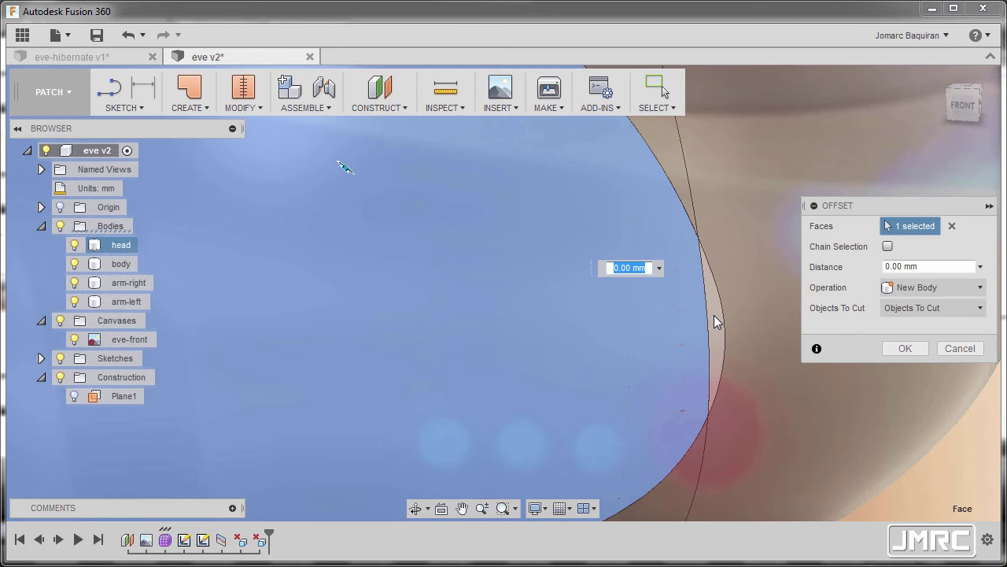
pyautogui.keyDown('shift'); pyautogui.moveTo(714, 315); pyautogui.dragTo(538, 301, button='middle'); pyautogui.keyUp('shift')
pyautogui.scroll(3, 480, 368)
pyautogui.scroll(-5, 429, 260)
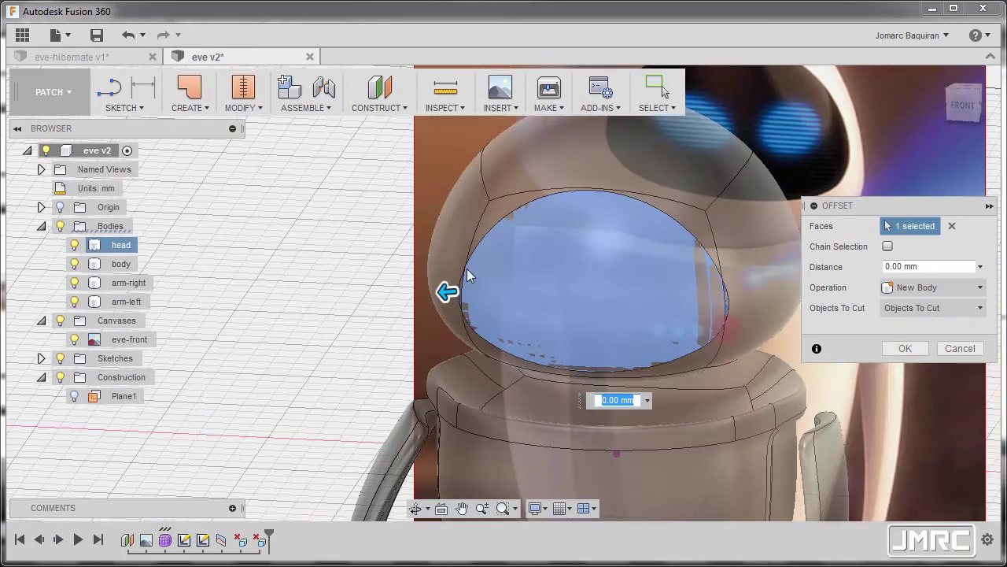
pyautogui.scroll(2, 569, 321)
pyautogui.scroll(-3, 543, 288)
pyautogui.moveTo(543, 288); pyautogui.dragTo(484, 277, button='middle')
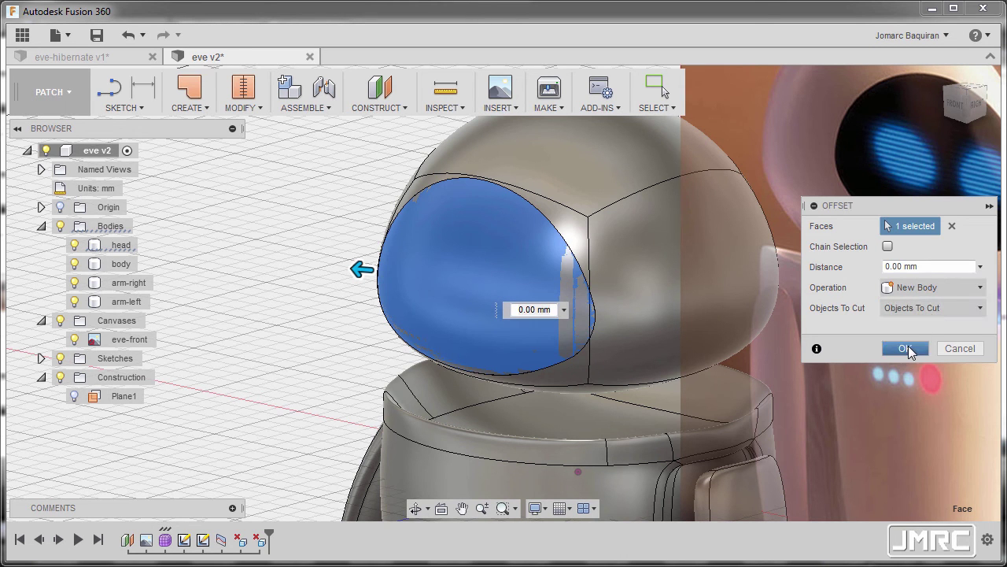
pyautogui.click(907, 347)
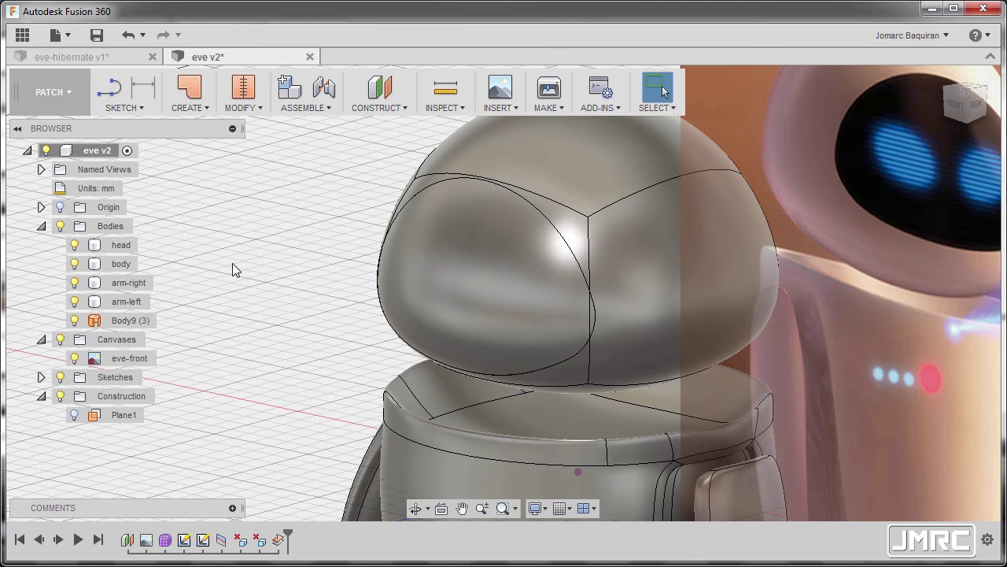
# Hide the head body and expose the back of the offset visor surface.
pyautogui.click(131, 326)
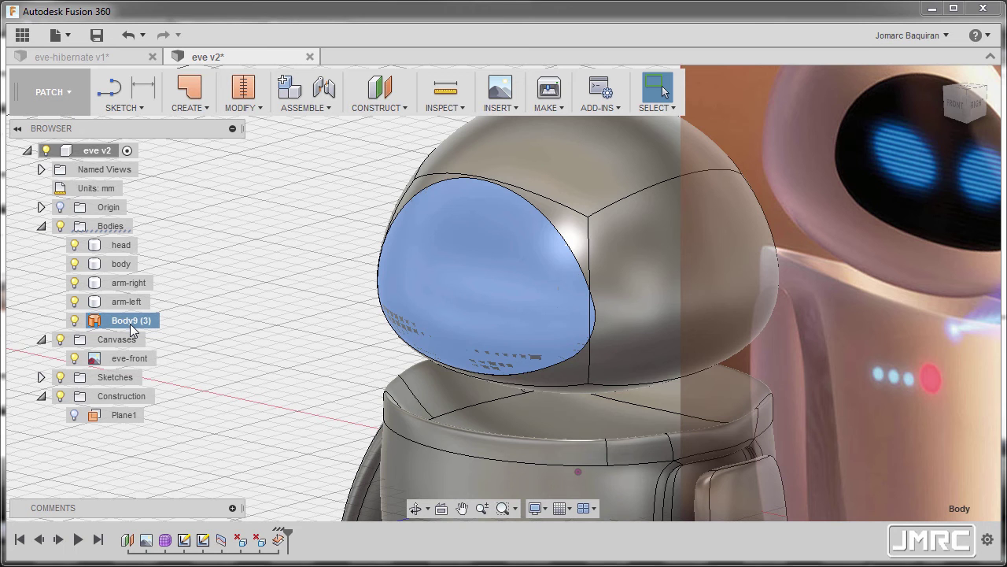
pyautogui.keyDown('ctrl'); pyautogui.click(110, 246); pyautogui.keyUp('ctrl')
pyautogui.click(74, 245)
pyautogui.keyDown('shift'); pyautogui.moveTo(411, 270); pyautogui.dragTo(263, 285, button='middle'); pyautogui.keyUp('shift')
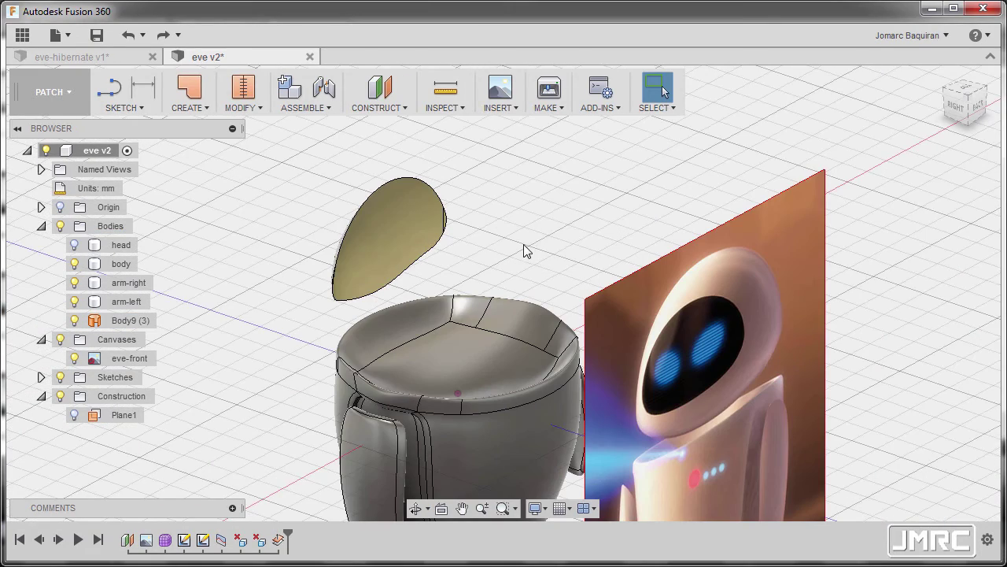
# Patch the visor surface's chained boundary edge with Connected continuity as a new body.
pyautogui.click(203, 107)
pyautogui.click(214, 203)
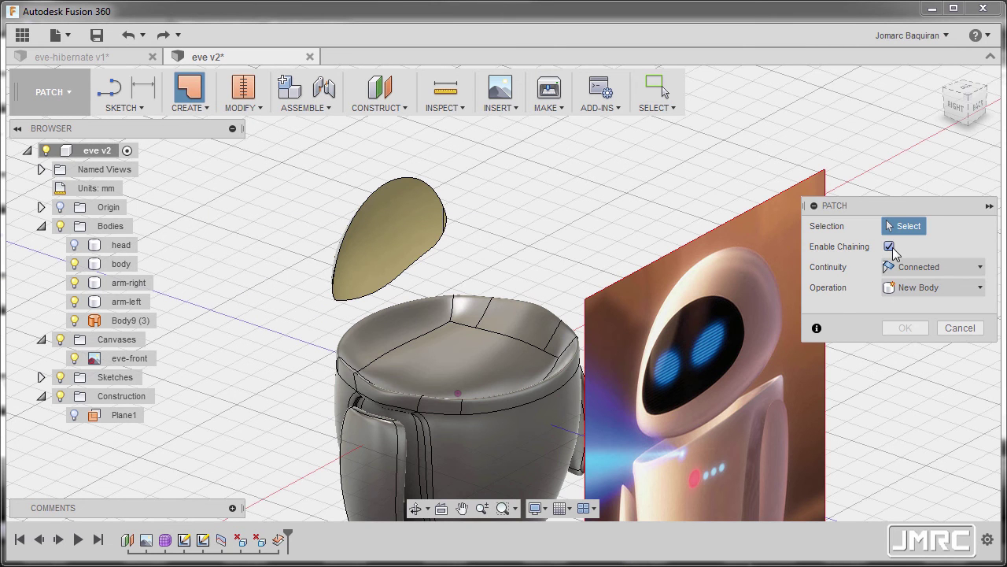
pyautogui.click(399, 185)
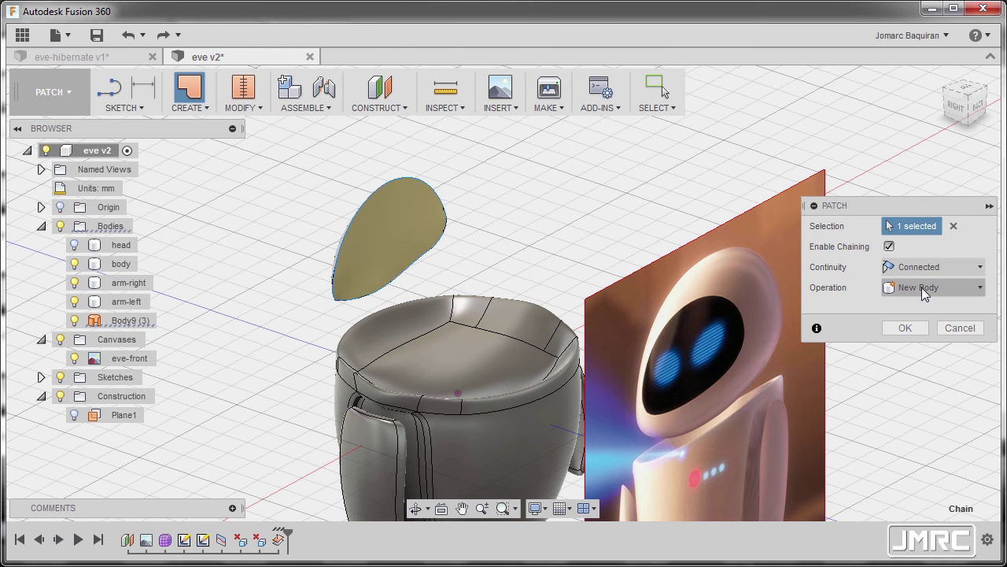
pyautogui.click(909, 328)
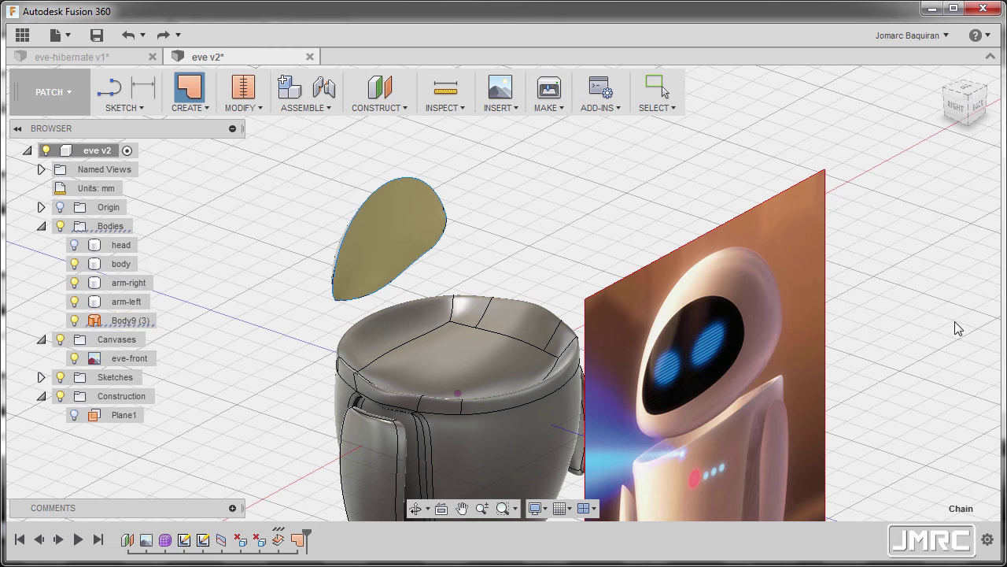
# Stitch the offset visor surface and its back patch into a new body with a 1.00 mm tolerance.
pyautogui.moveTo(487, 230)
pyautogui.keyDown('shift'); pyautogui.mouseDown(button='middle')
pyautogui.moveTo(528, 218)
pyautogui.moveTo(483, 216)
pyautogui.mouseUp(button='middle'); pyautogui.keyUp('shift')
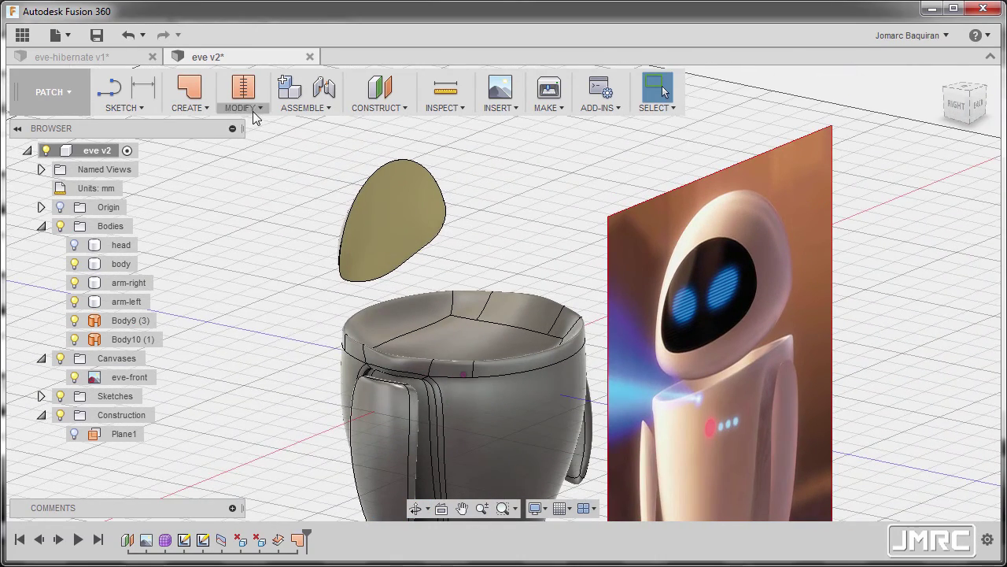
pyautogui.click(246, 104)
pyautogui.click(269, 222)
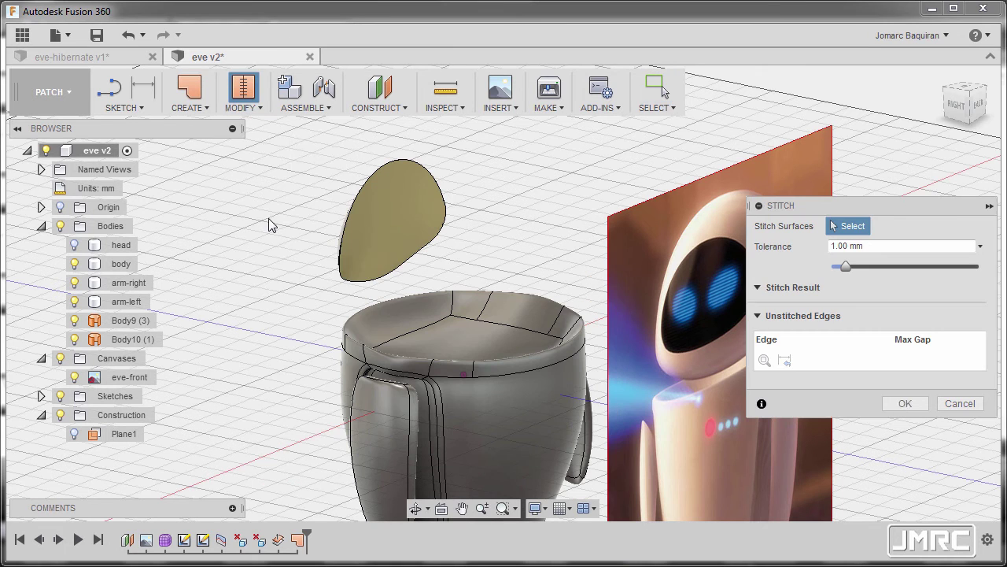
pyautogui.moveTo(298, 142); pyautogui.dragTo(462, 288)
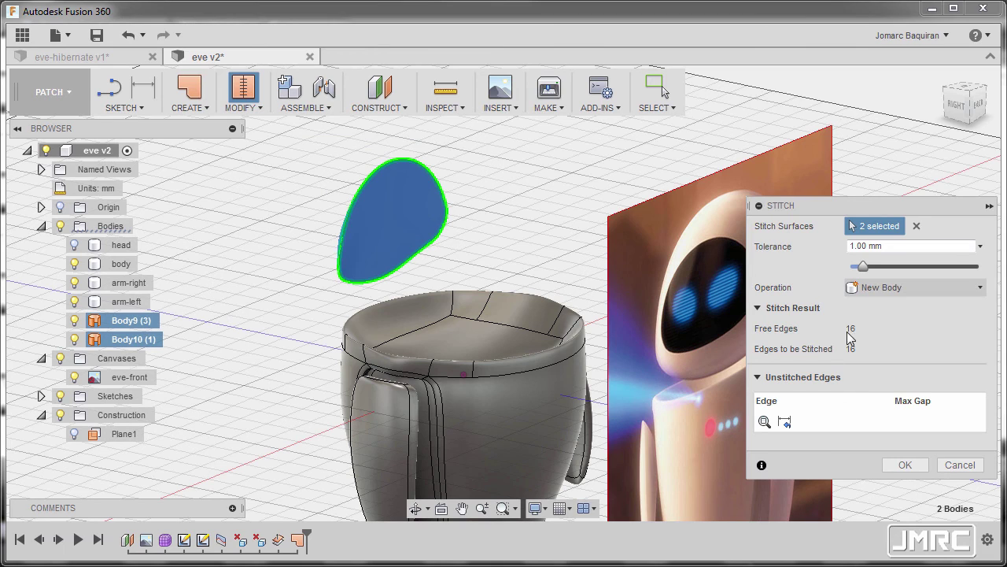
pyautogui.click(905, 465)
# Rename the stitched body as visor.
pyautogui.keyDown('shift'); pyautogui.moveTo(337, 260); pyautogui.dragTo(438, 317, button='middle'); pyautogui.keyUp('shift')
pyautogui.scroll(2, 486, 256)
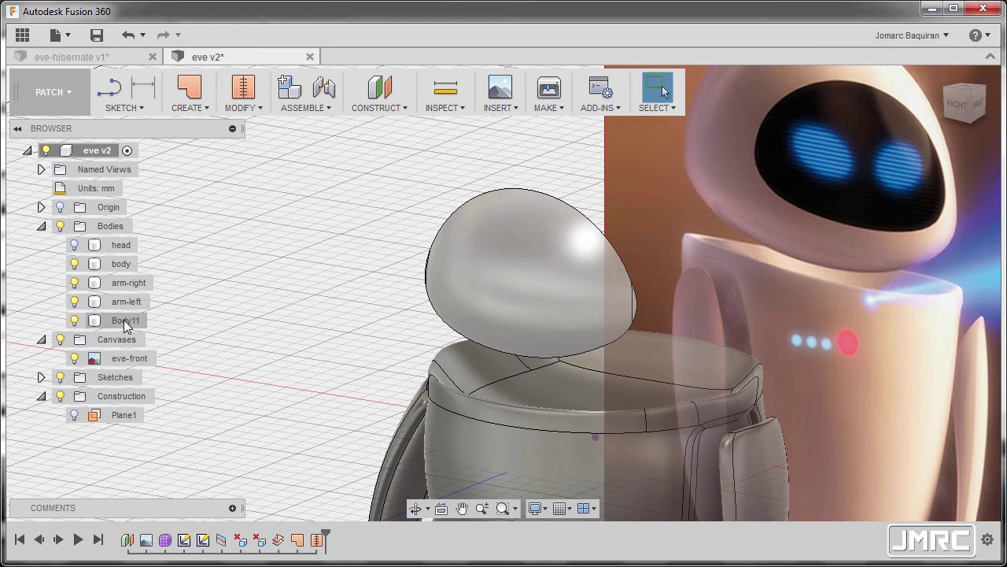
pyautogui.doubleClick(126, 322)
pyautogui.write('vis')
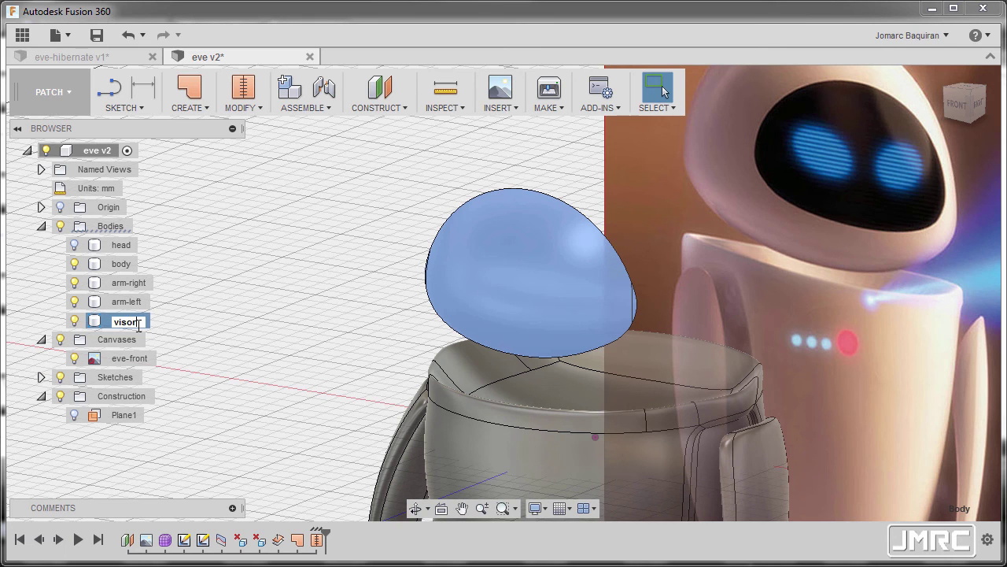
pyautogui.write('or')
pyautogui.press('Return')
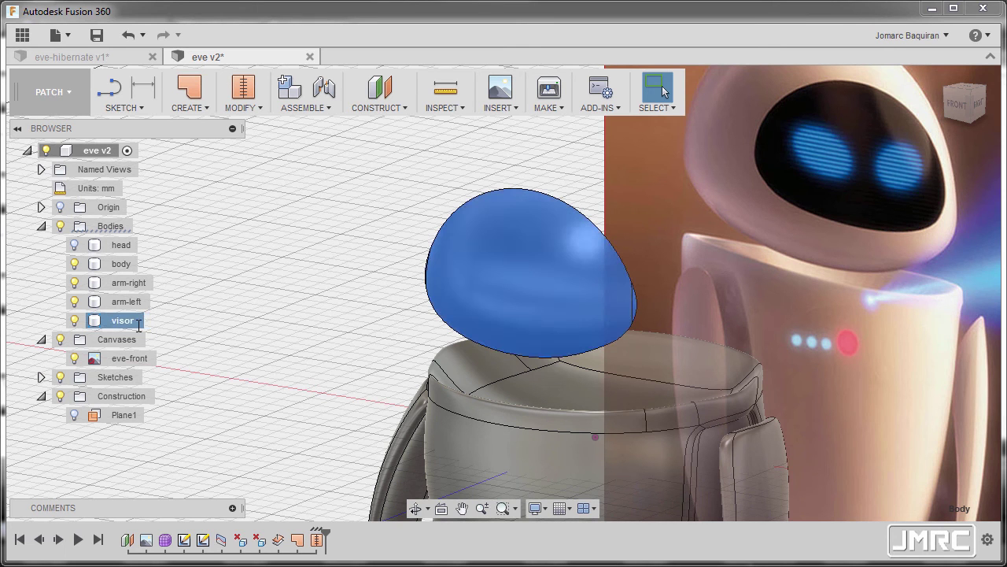
pyautogui.click(225, 252)
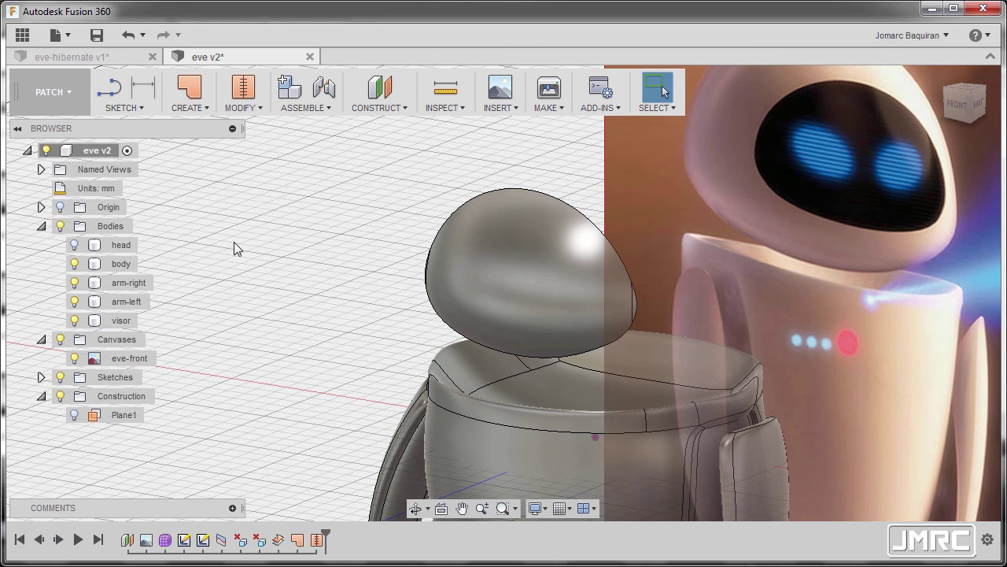
# Show the head body again and switch to the Model workspace.
pyautogui.click(73, 245)
pyautogui.click(73, 245)
pyautogui.scroll(-2, 427, 241)
pyautogui.keyDown('shift'); pyautogui.moveTo(427, 241); pyautogui.dragTo(464, 260, button='middle'); pyautogui.keyUp('shift')
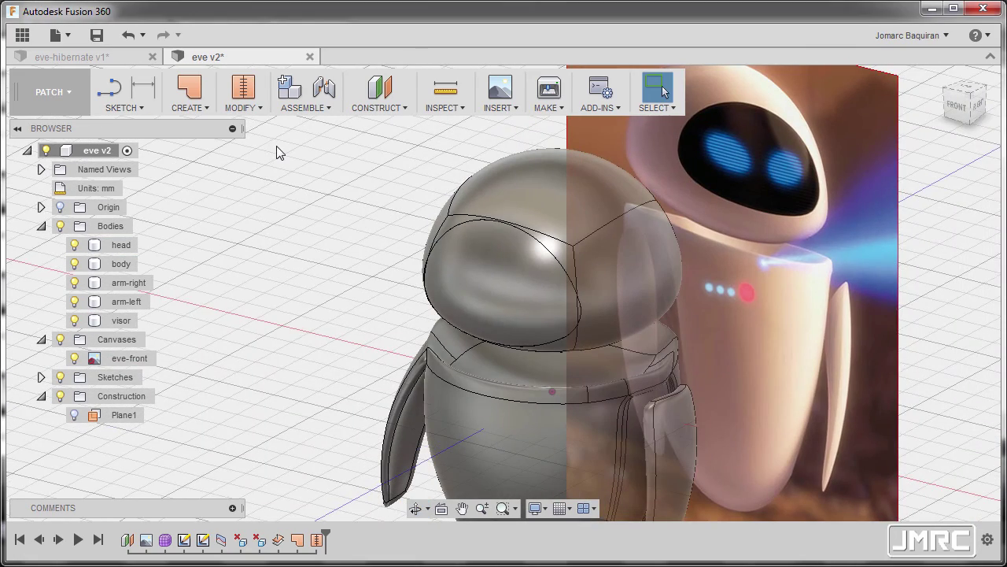
pyautogui.click(56, 89)
pyautogui.click(57, 138)
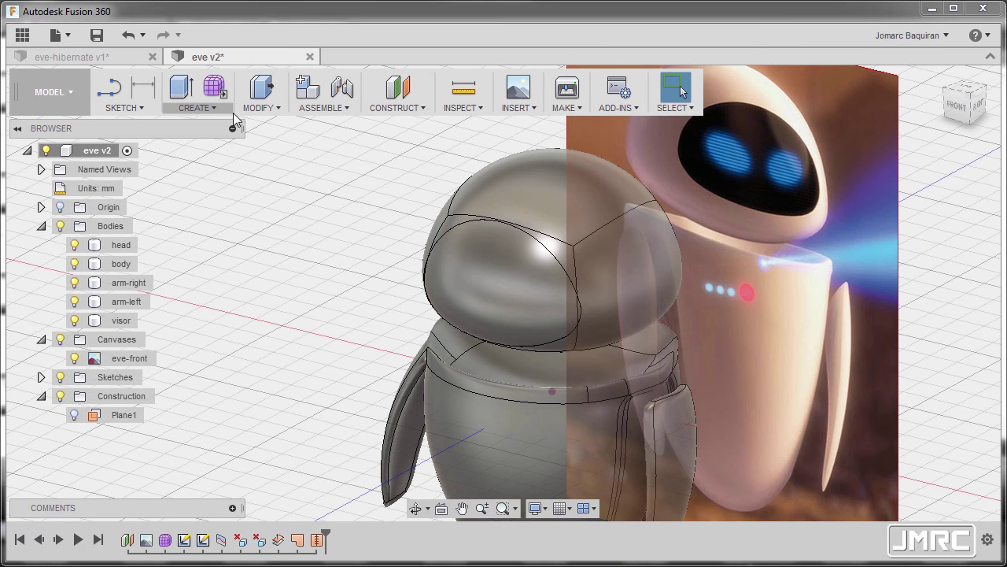
# Combine with the Cut operation, using the head as target body and the visor as tool body.
pyautogui.click(276, 111)
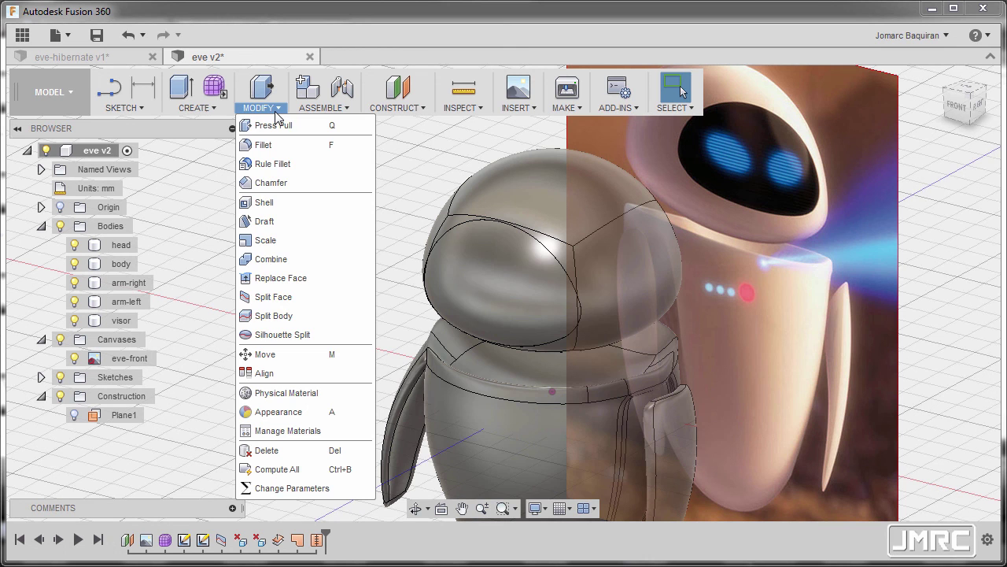
pyautogui.click(267, 259)
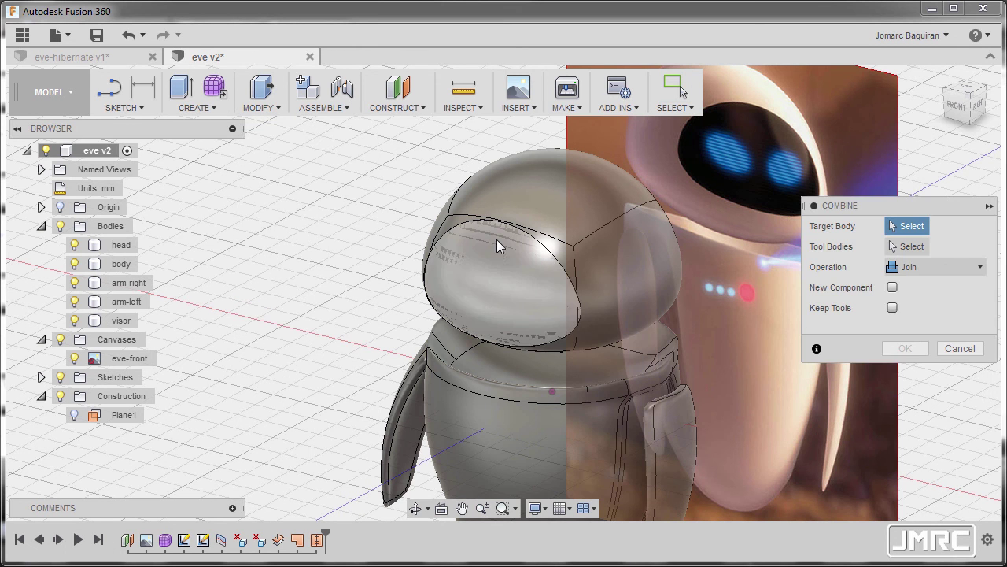
pyautogui.scroll(3, 500, 208)
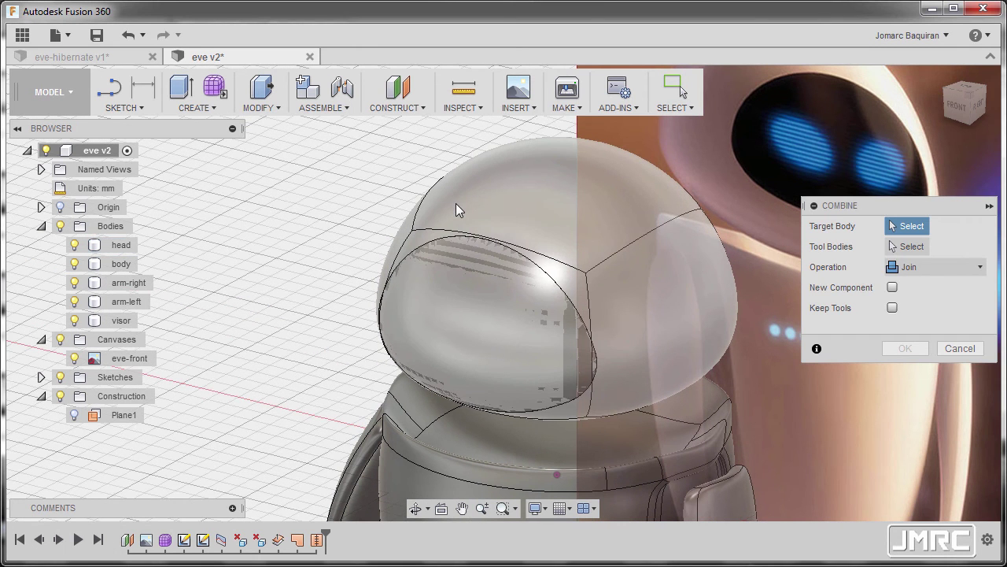
pyautogui.click(126, 246)
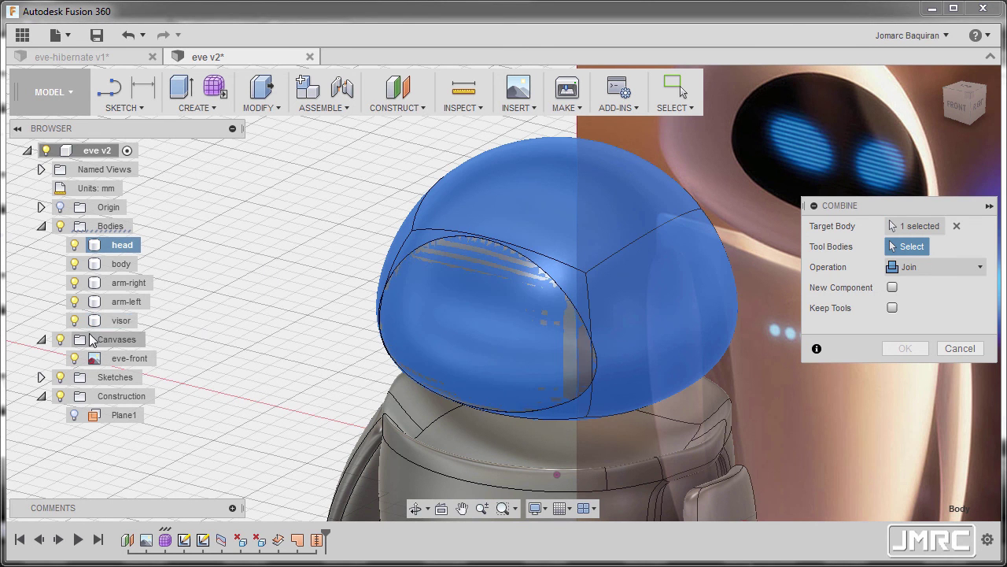
pyautogui.click(118, 321)
pyautogui.click(591, 342)
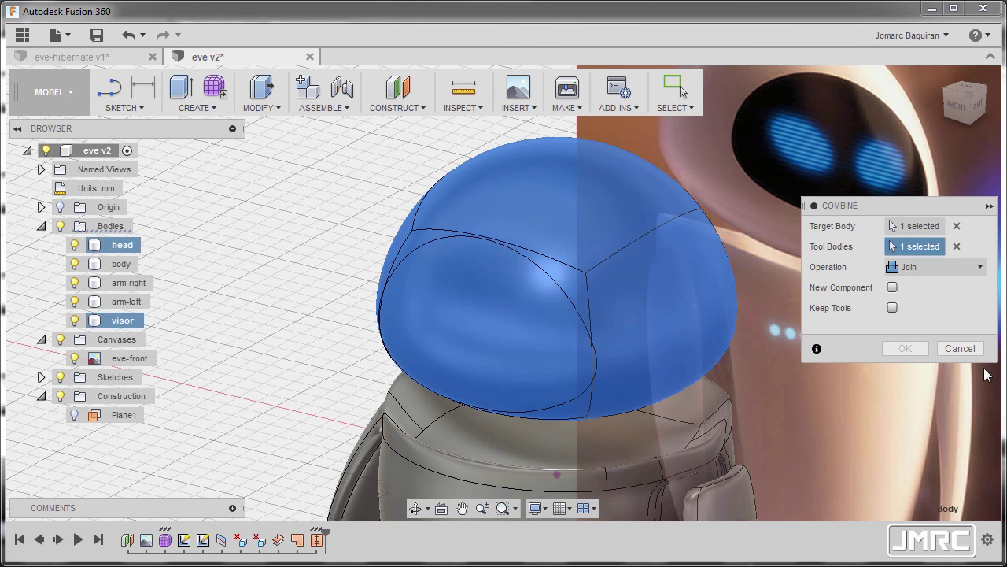
pyautogui.click(944, 269)
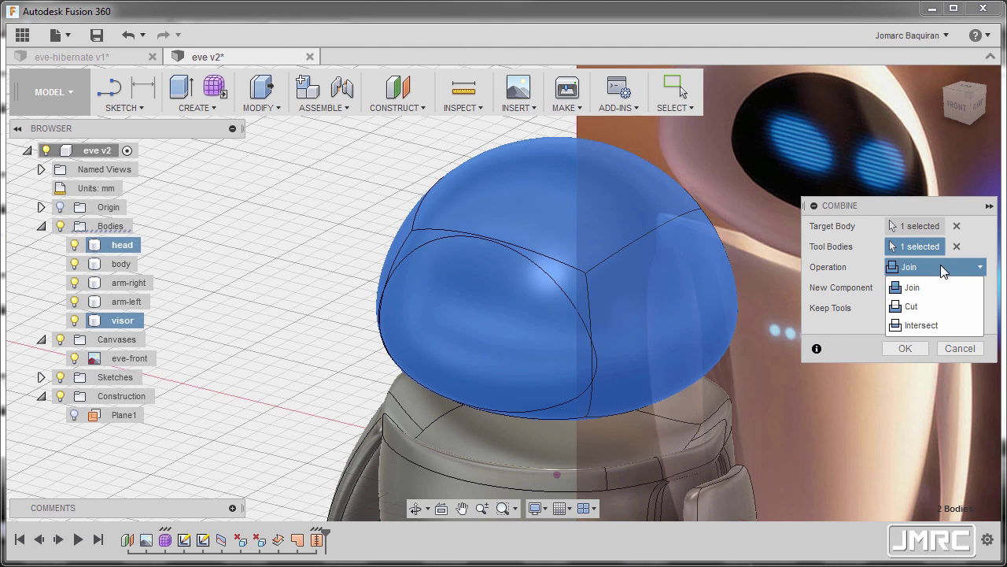
pyautogui.click(926, 308)
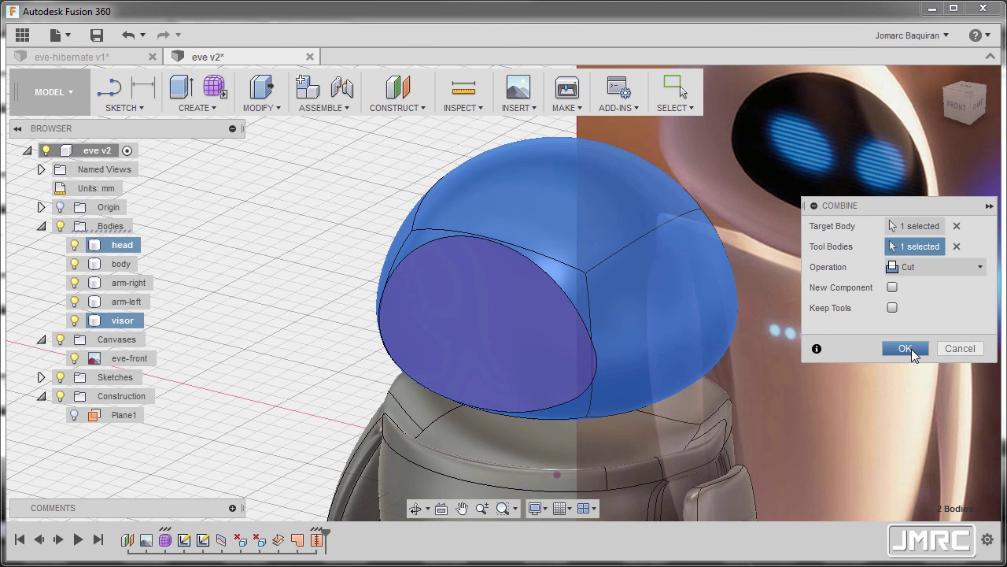
pyautogui.click(910, 350)
# Edit the head and visor Combine feature to enable Keep Tools.
pyautogui.keyDown('shift'); pyautogui.moveTo(441, 218); pyautogui.dragTo(333, 283, button='middle'); pyautogui.keyUp('shift')
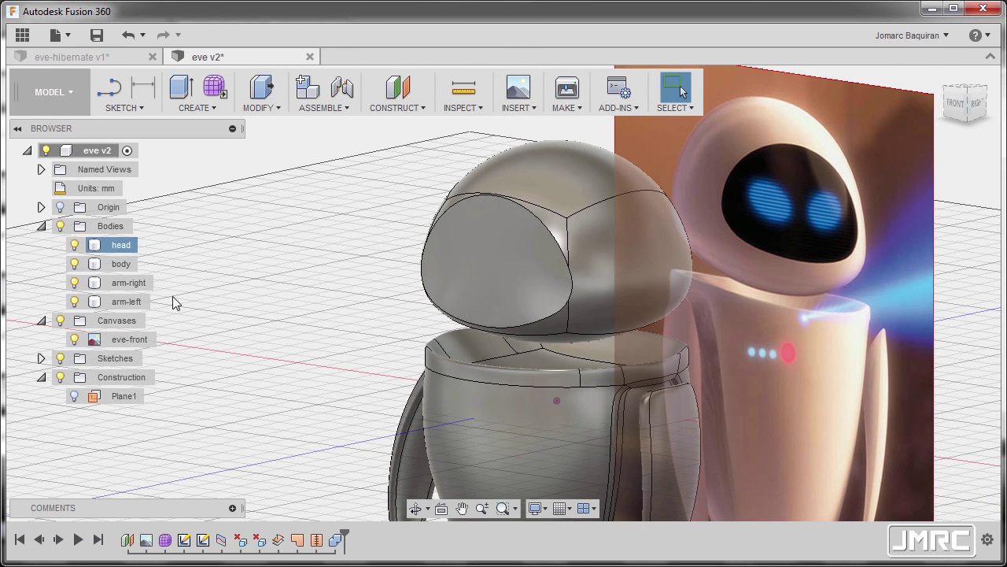
pyautogui.rightClick(335, 540)
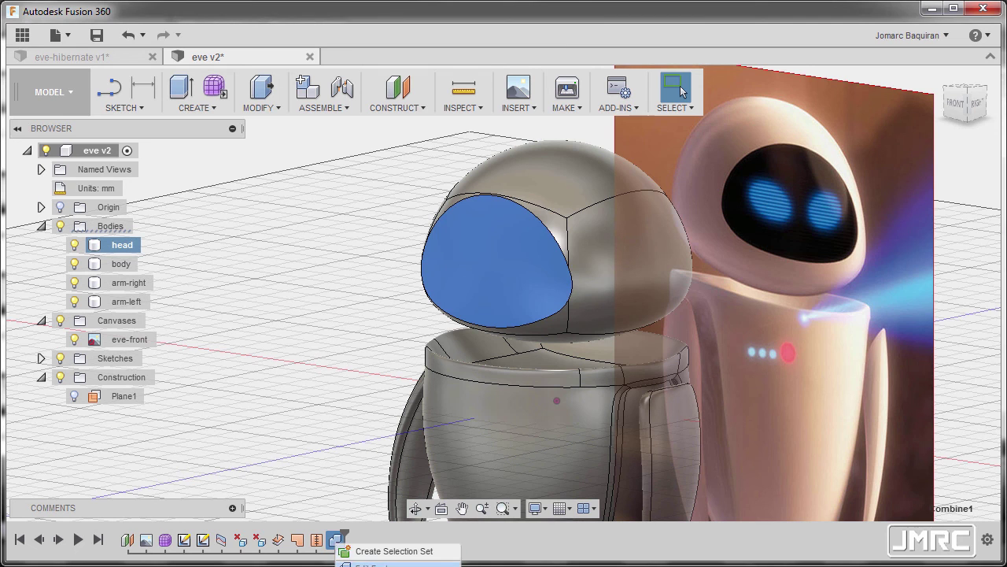
pyautogui.click(374, 565)
pyautogui.click(892, 308)
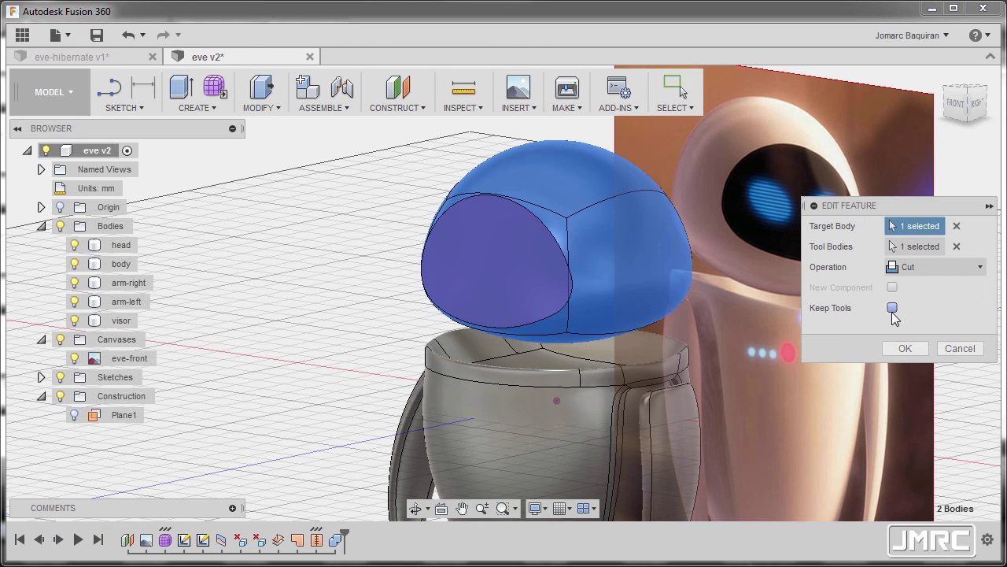
pyautogui.click(892, 309)
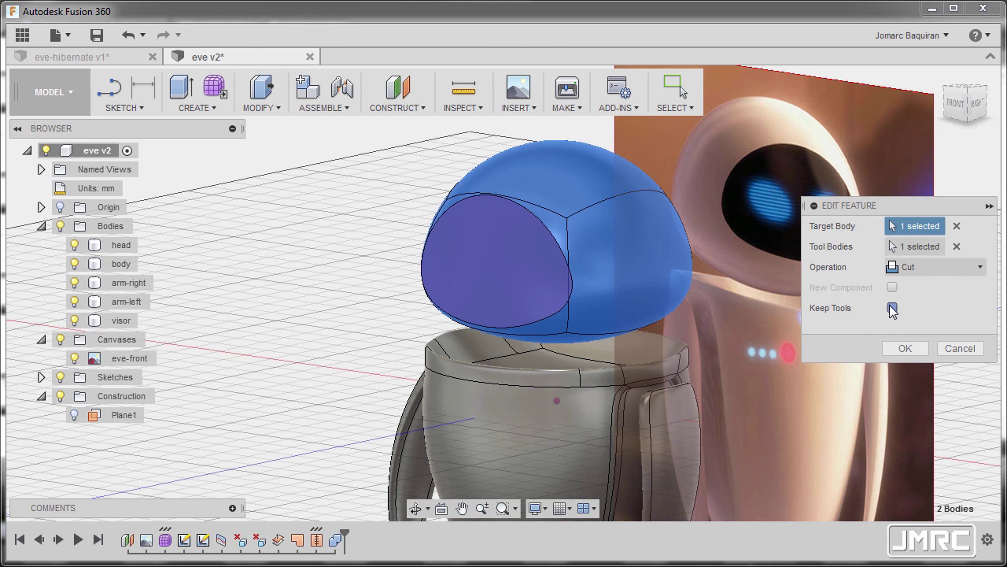